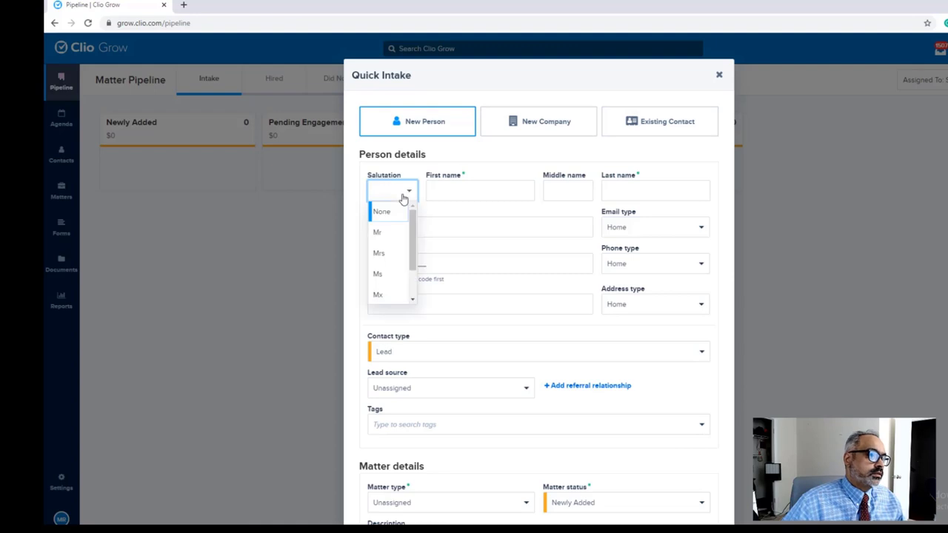
Step: Enter the lead as Mr with the client's first and last name and e-mail, ignoring the duplicates warning
left_click(398, 236)
left_click(445, 189)
type("John")
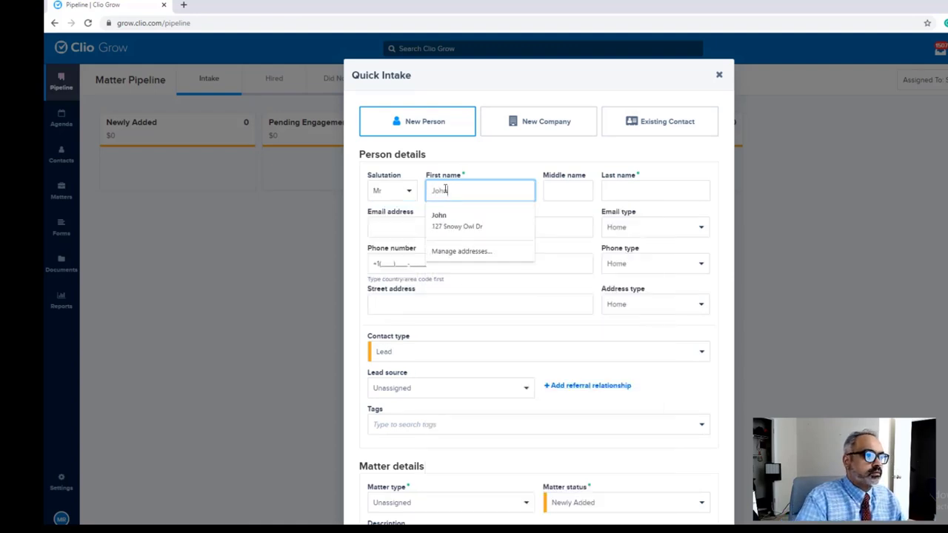
key("Tab")
type("Do")
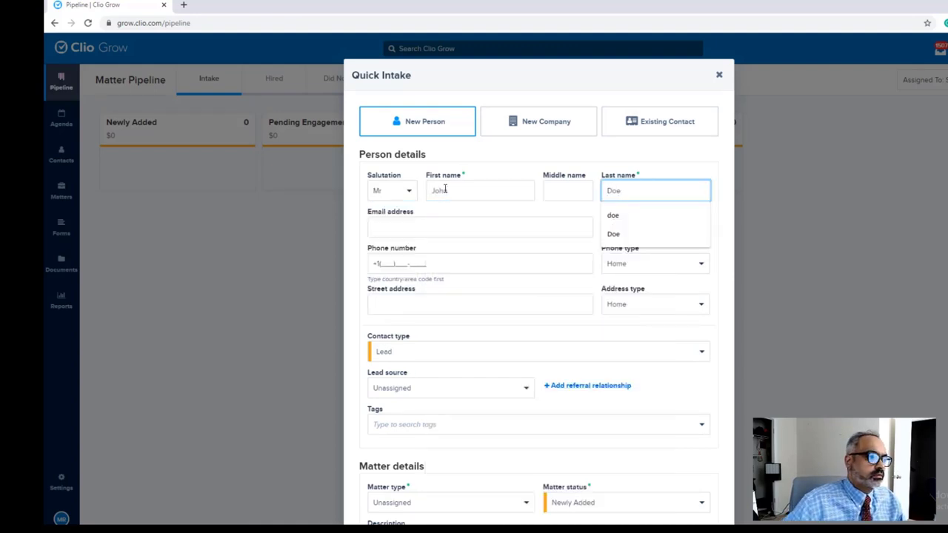
left_click(443, 212)
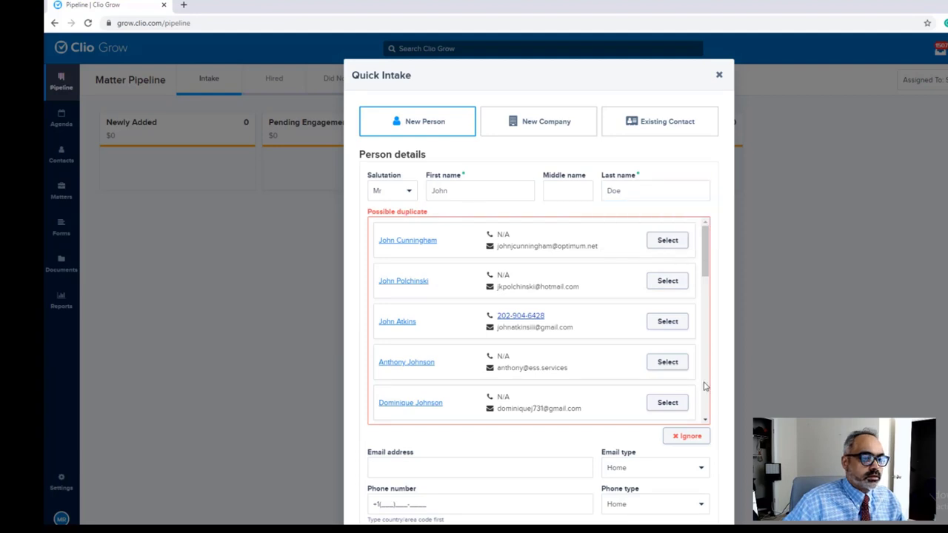
left_click(686, 436)
left_click(437, 229)
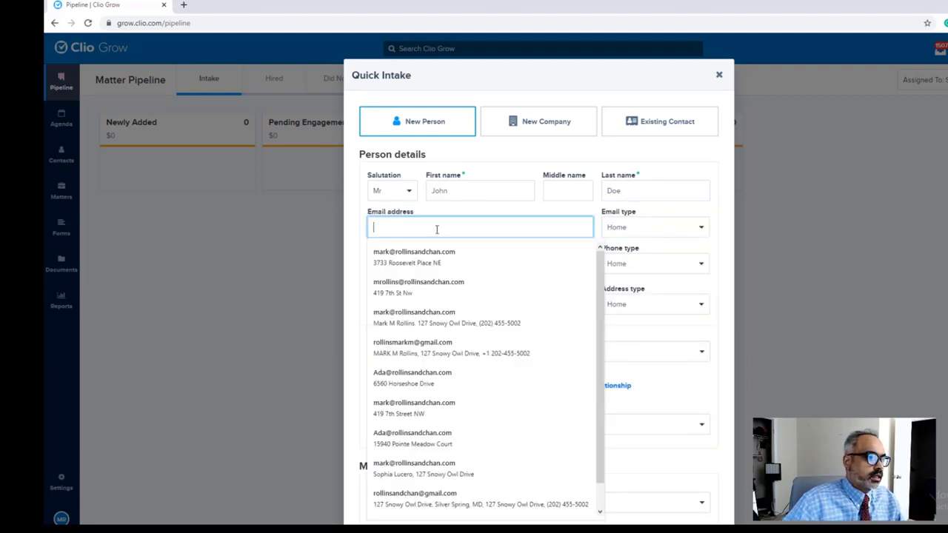
Step: Describe the matter as '2020 DVA - DMV, speeding ticket over 20mph', Washington, DC, $375, and create it
scroll(575, 282, "down", 3)
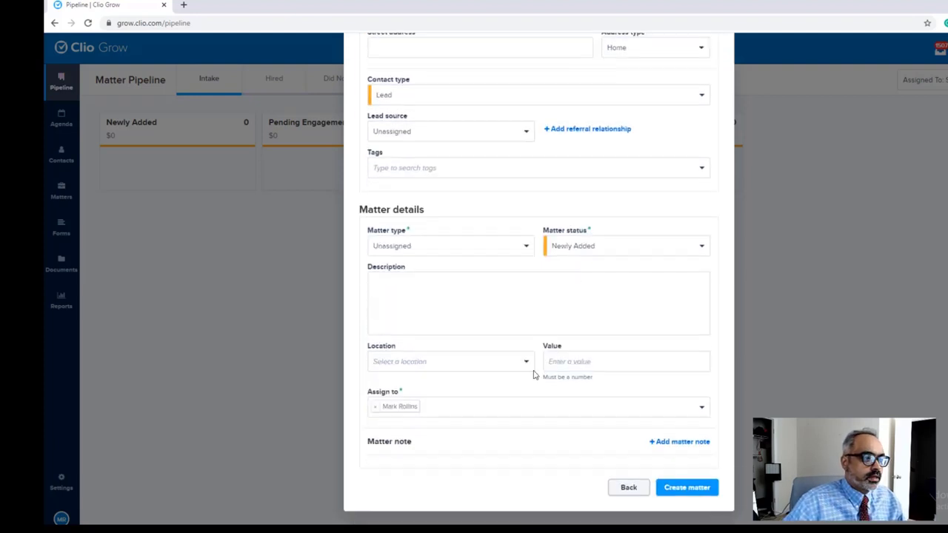
left_click(459, 284)
type("2020")
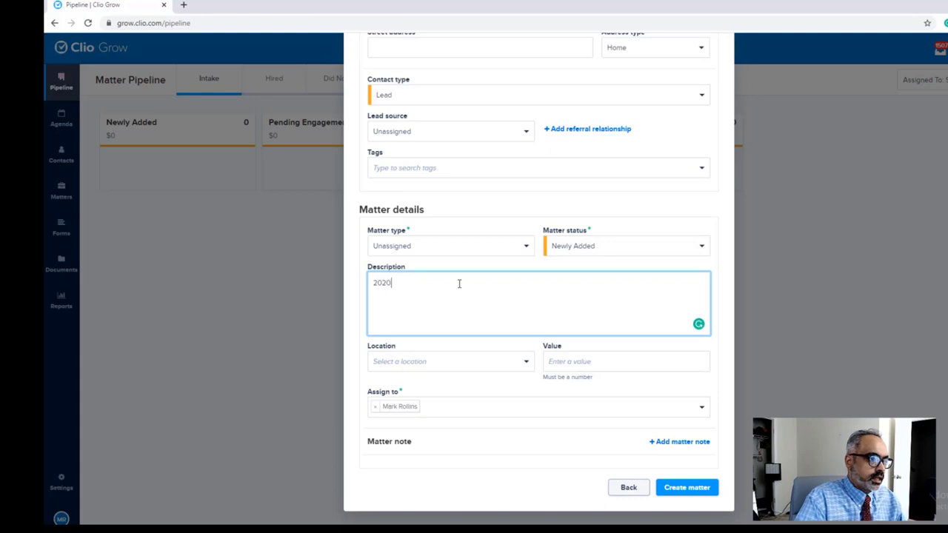
type(" D")
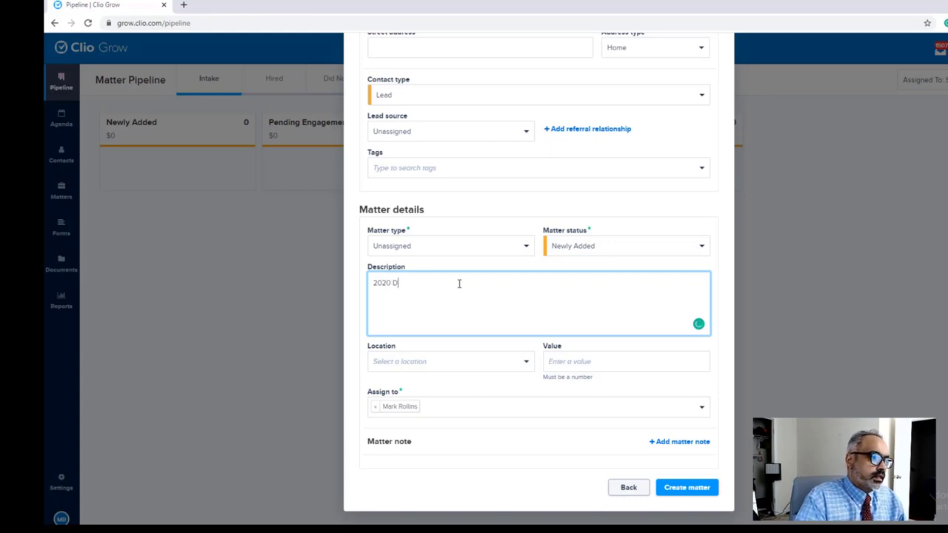
key("BackSpace")
type("MVA - DMV")
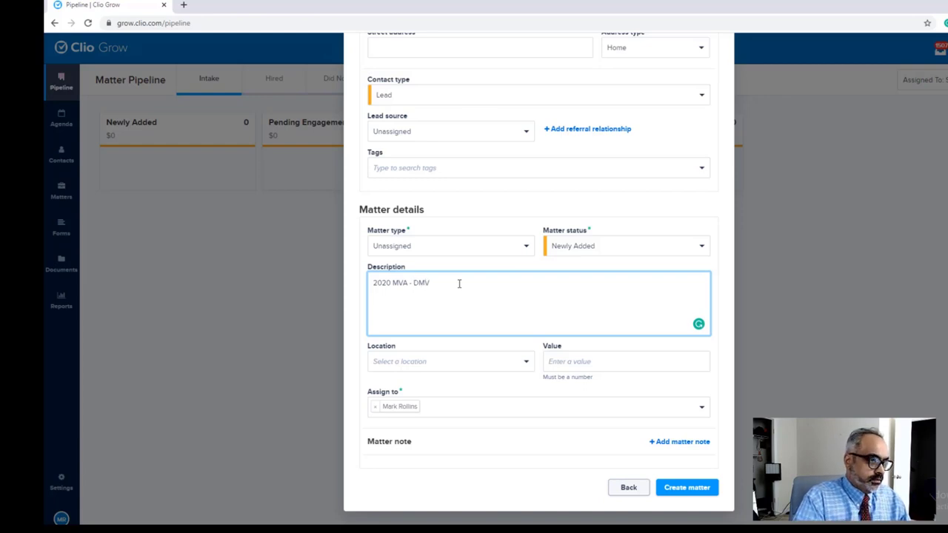
type(", speeding t")
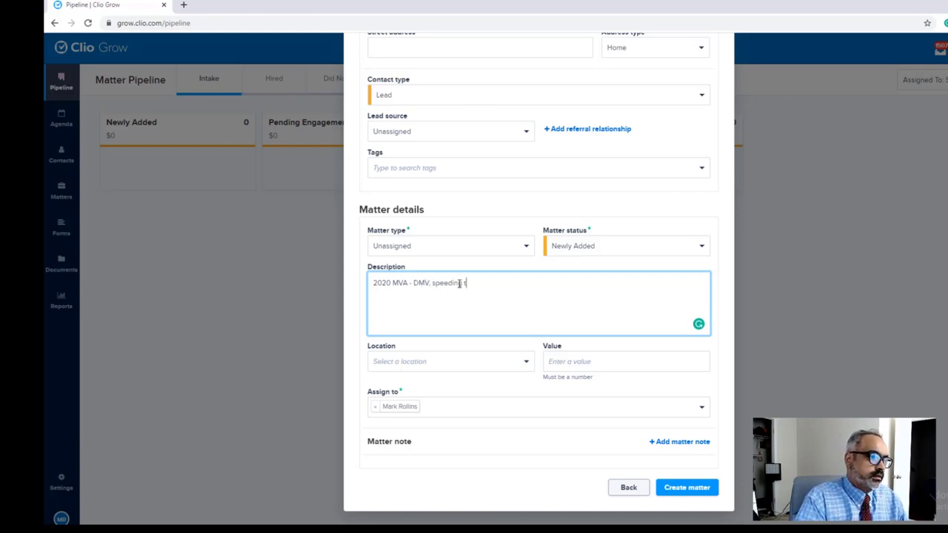
type("icket over 20mph")
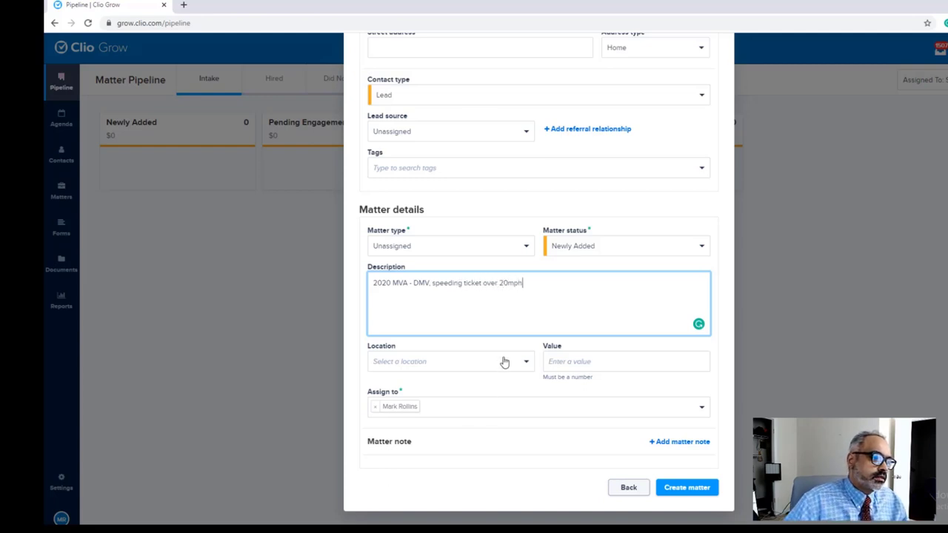
left_click(504, 360)
left_click(491, 381)
left_click(650, 369)
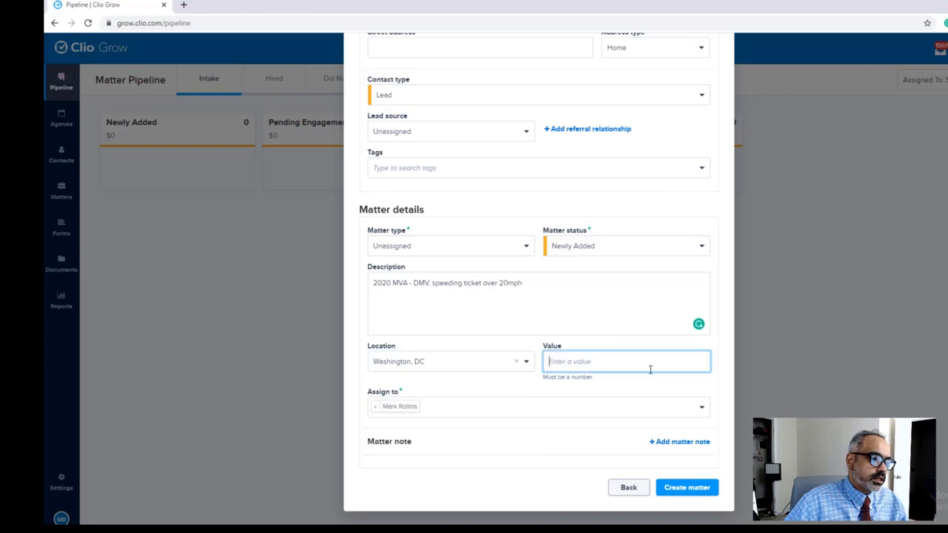
type("$375")
key("Tab")
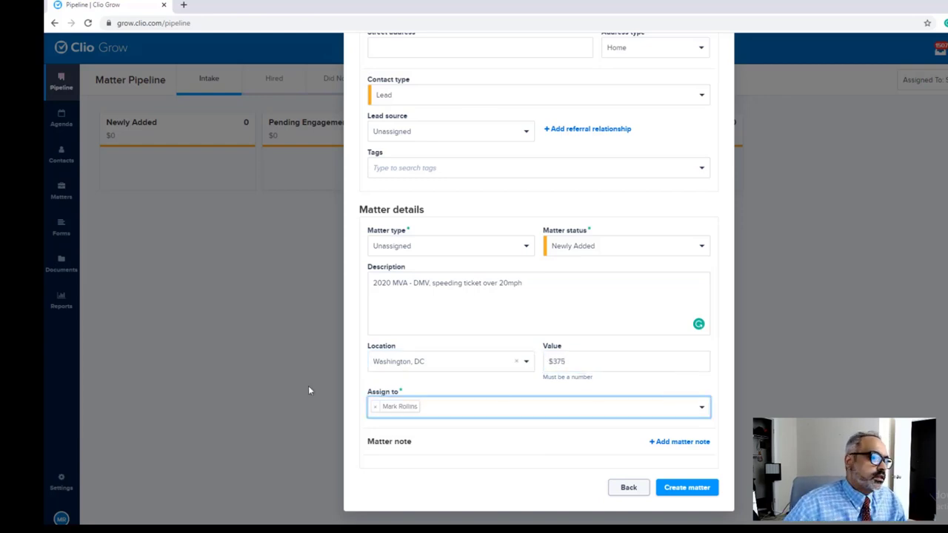
left_click(499, 408)
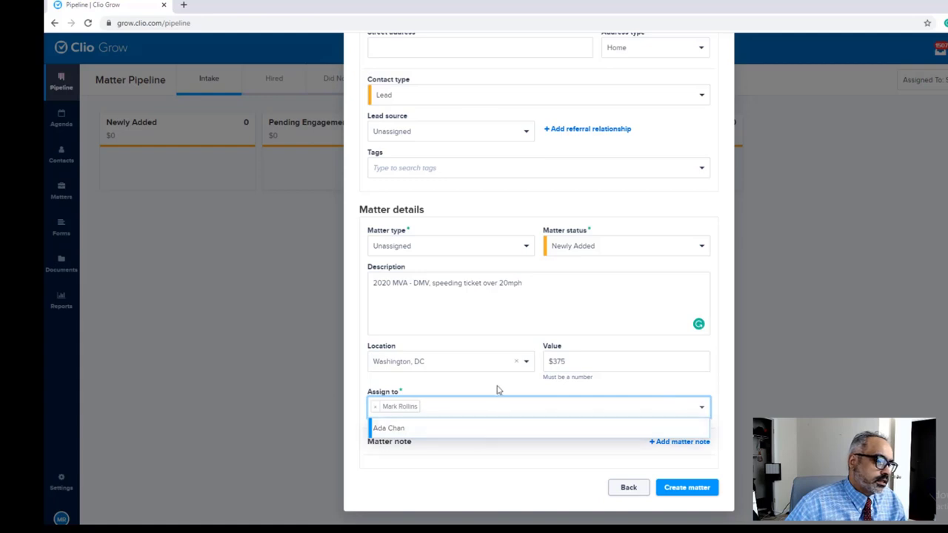
left_click(498, 391)
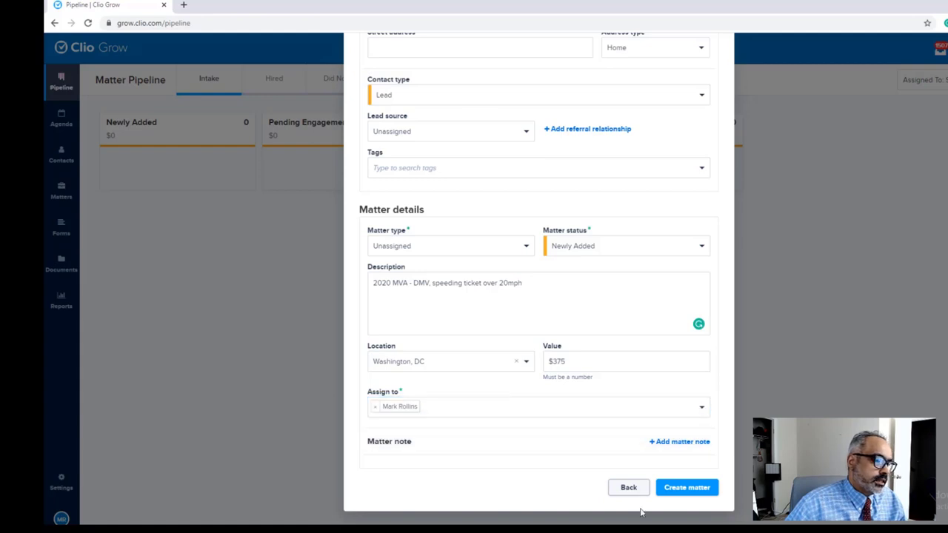
left_click(704, 488)
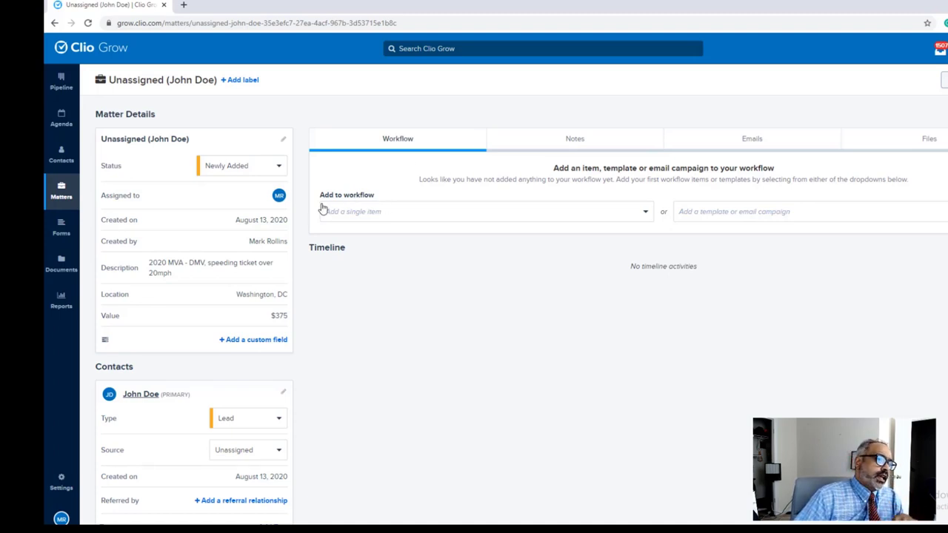
Step: Apply the DC DMV case workflow template so the matter has eight workflow items
left_click(373, 222)
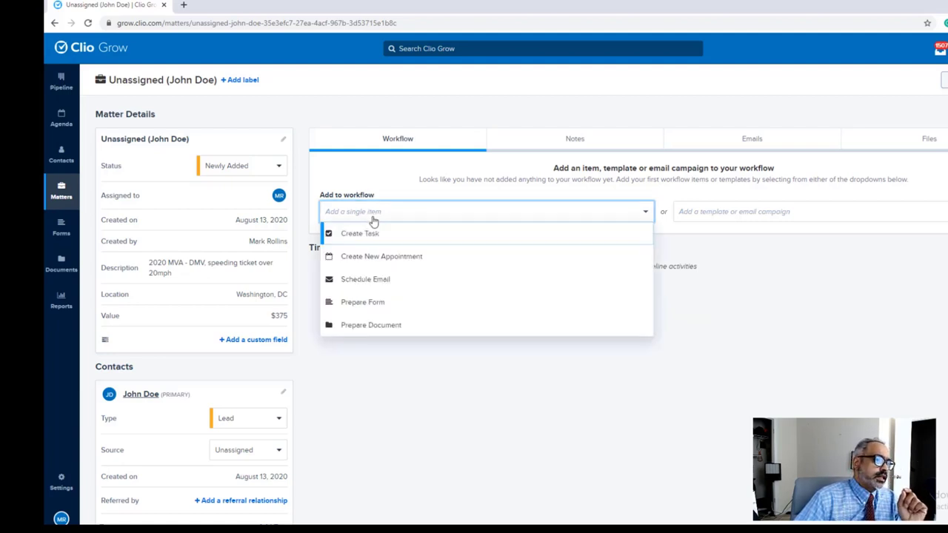
left_click(746, 297)
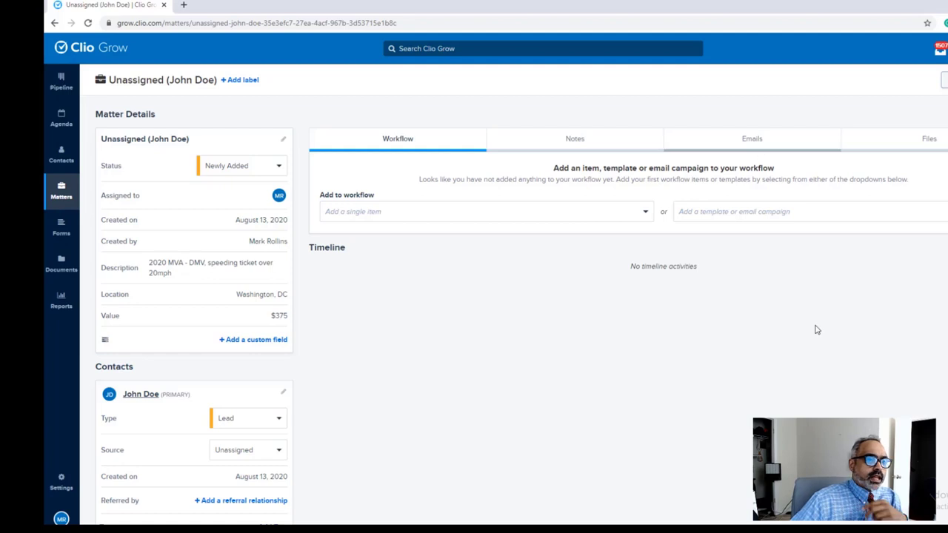
left_click(814, 211)
scroll(933, 286, "down", 2)
left_click(740, 303)
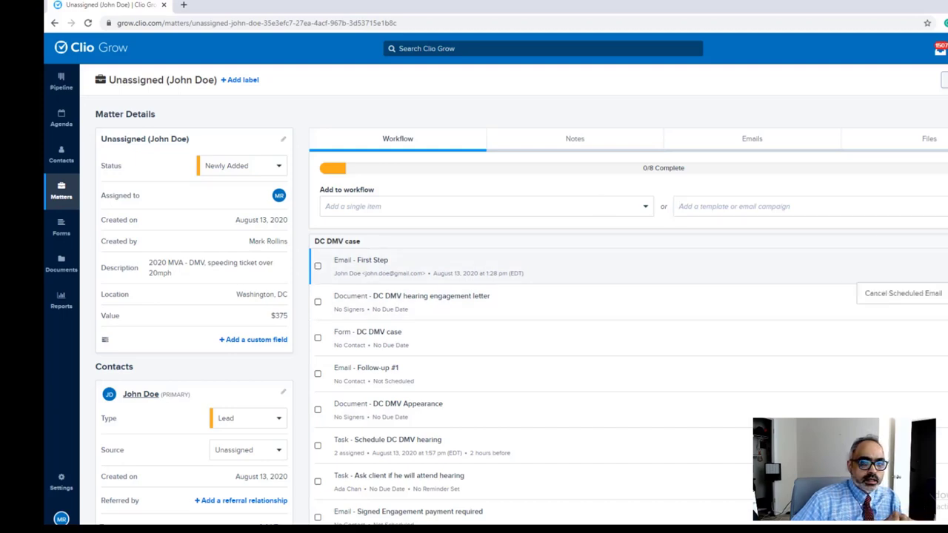
scroll(584, 289, "down", 3)
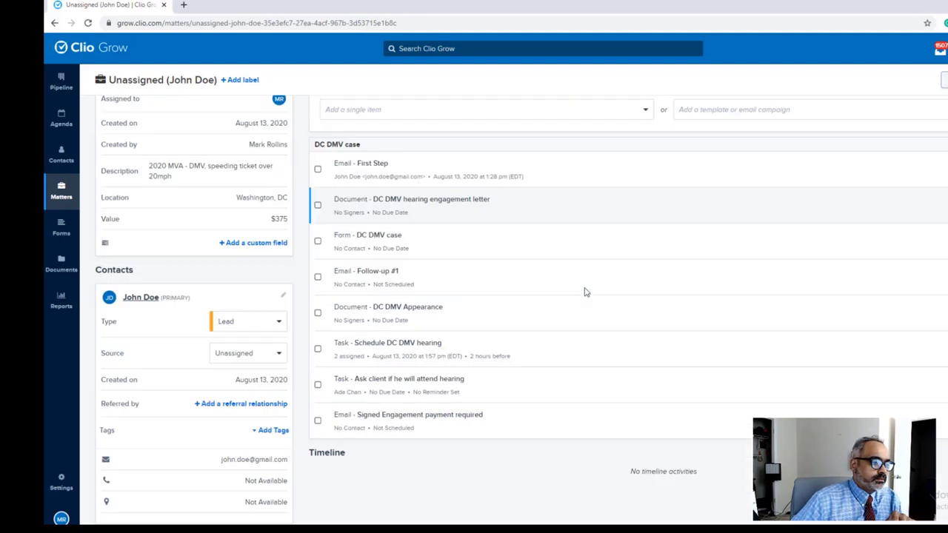
scroll(585, 292, "up", 3)
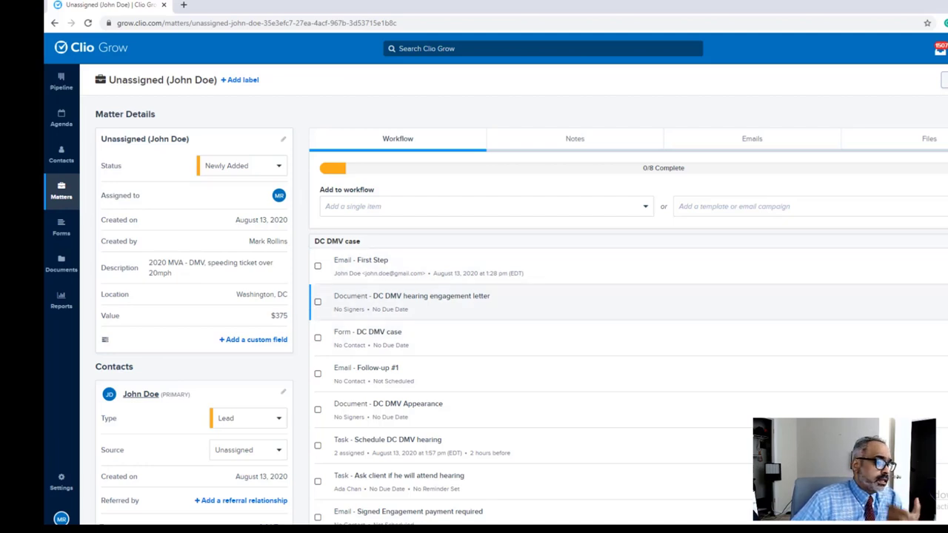
Step: Draft the DC DMV hearing engagement letter and add 'Provide traffic consultation' to its scope paragraph
left_click(940, 302)
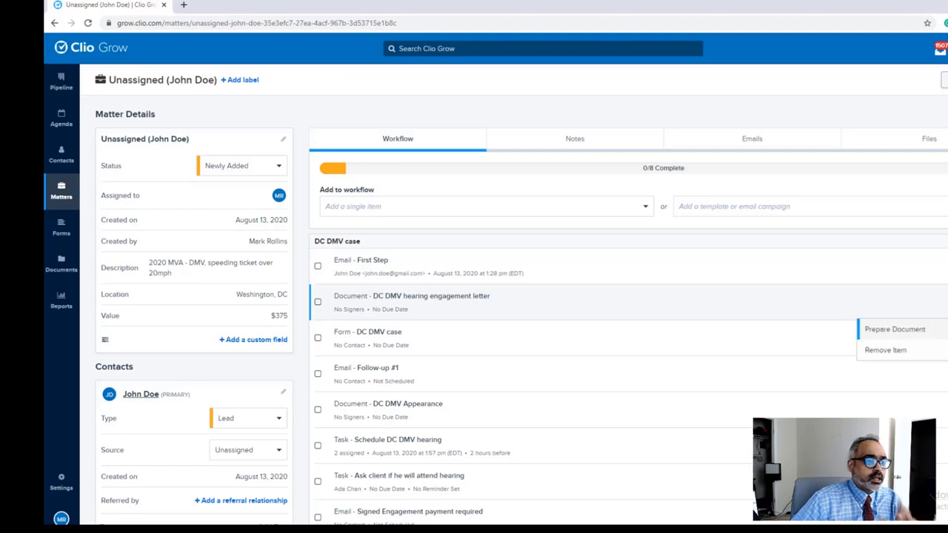
left_click(895, 328)
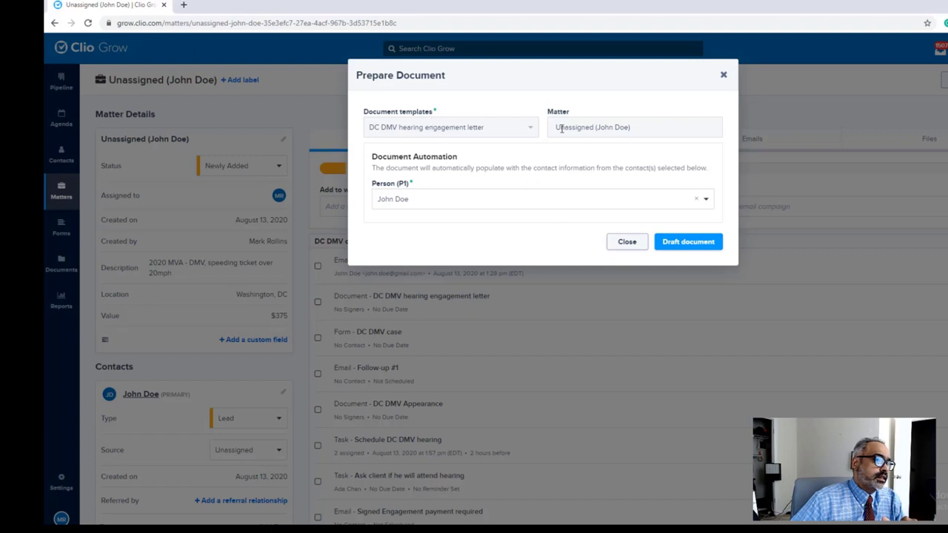
left_click(694, 248)
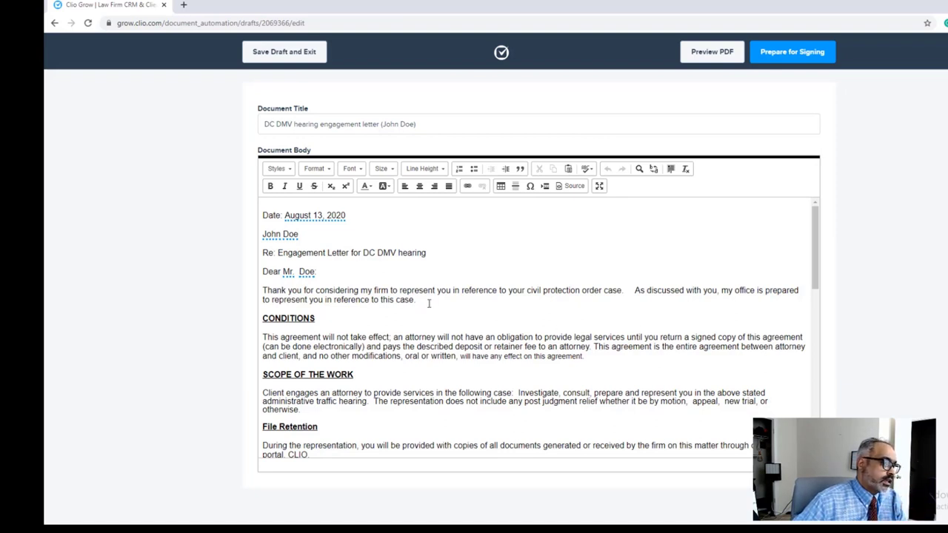
left_click(342, 411)
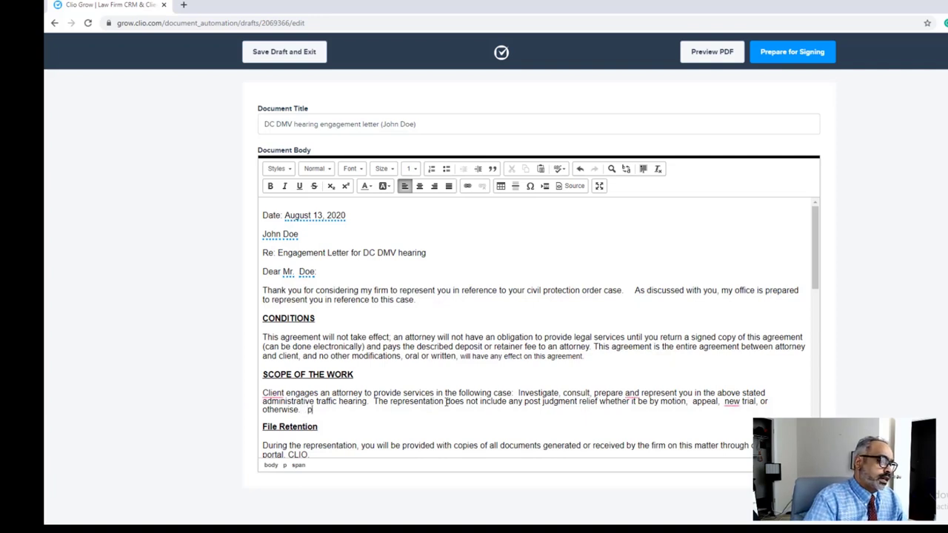
type("Provide ")
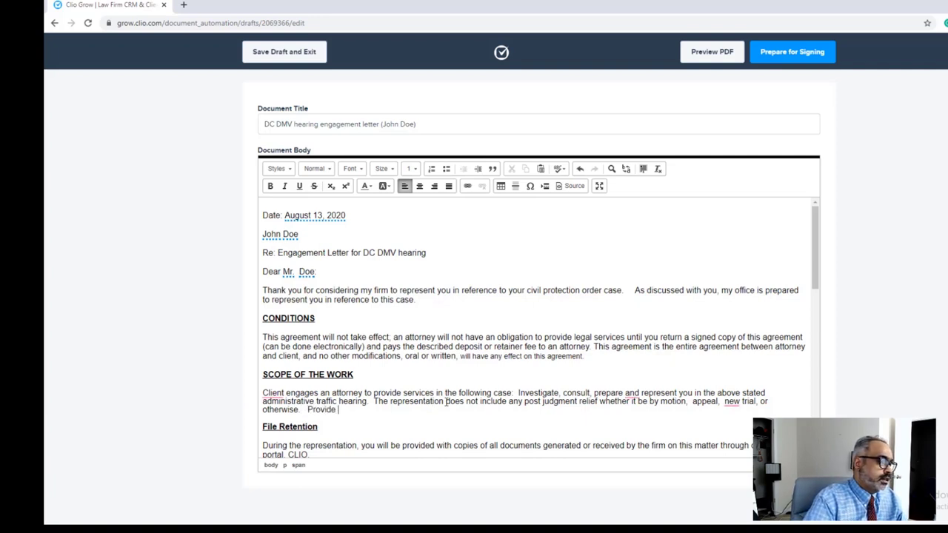
type("traffic consultation blah blah")
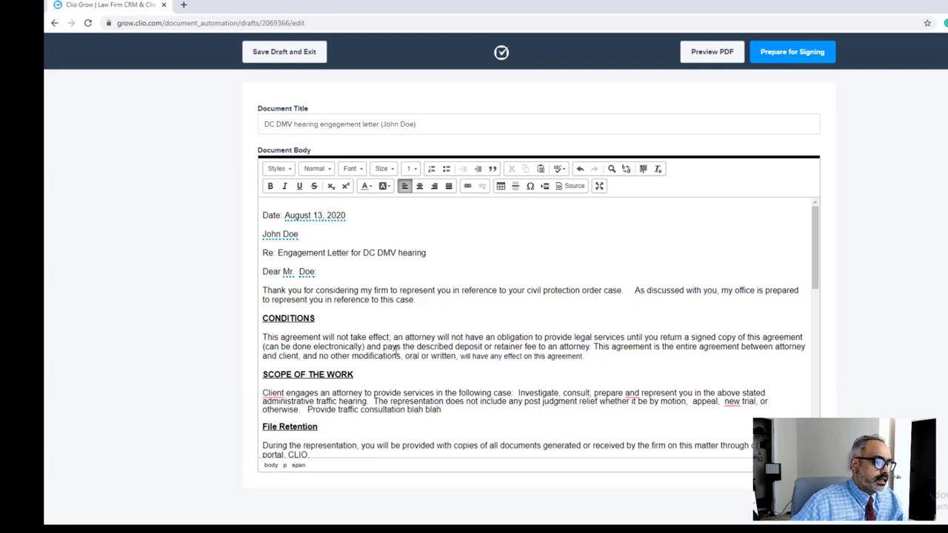
Step: Strike through the $500.00 fixed fee and add 375.00 on a new, unstruck line below it
scroll(397, 348, "down", 3)
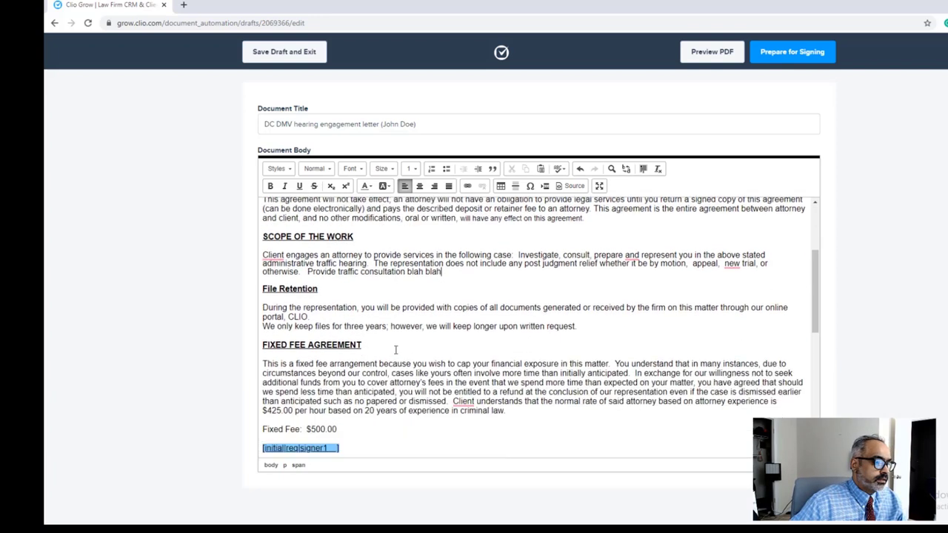
left_click_drag(342, 409, 310, 411)
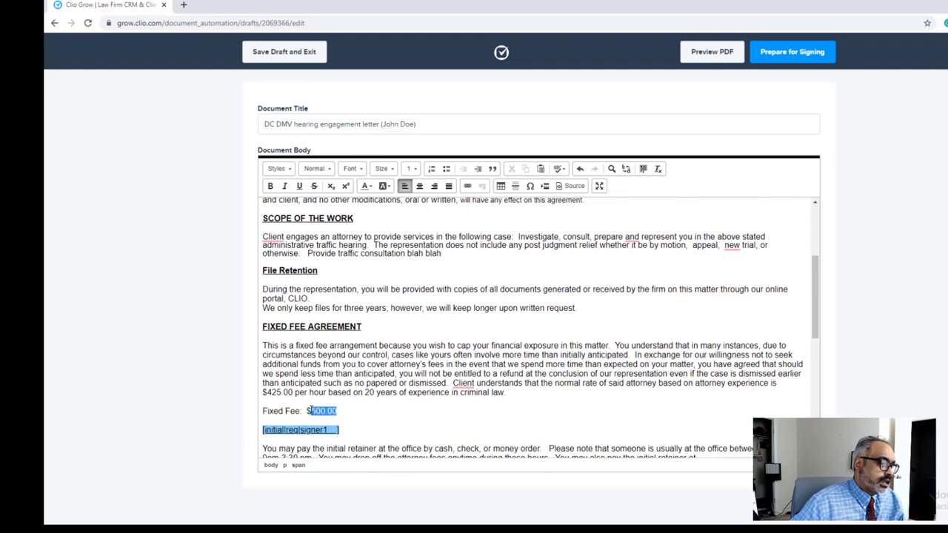
left_click(315, 188)
left_click(406, 415)
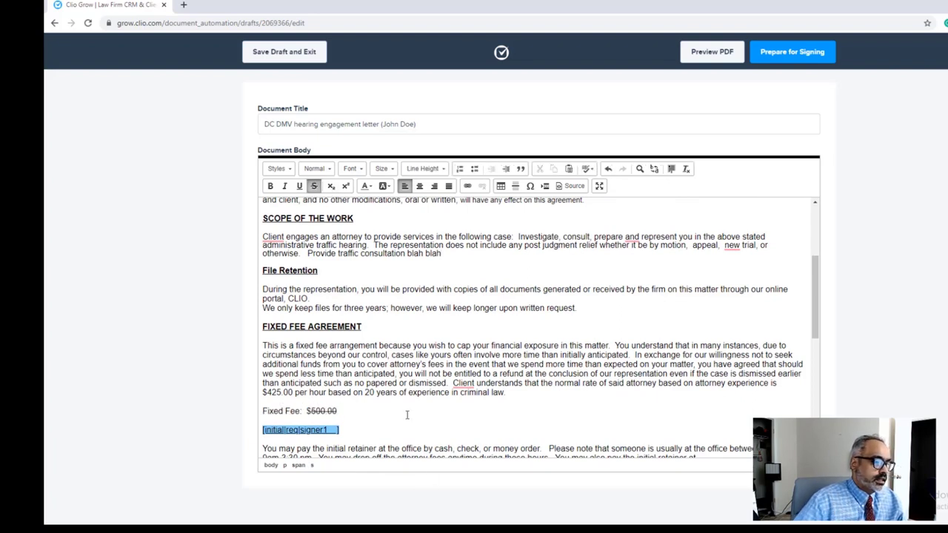
key("Return")
key("BackSpace")
key("BackSpace")
key("BackSpace")
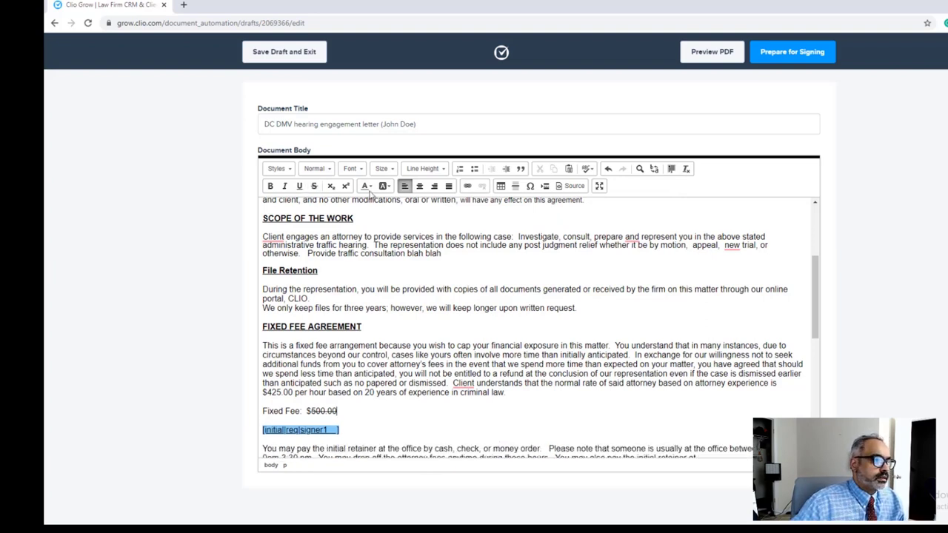
left_click(314, 186)
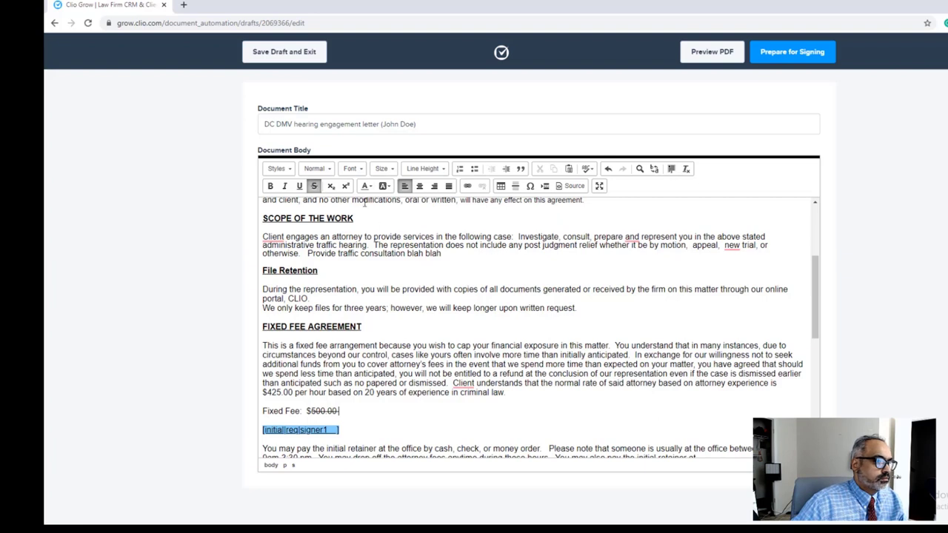
left_click(315, 187)
key("Return")
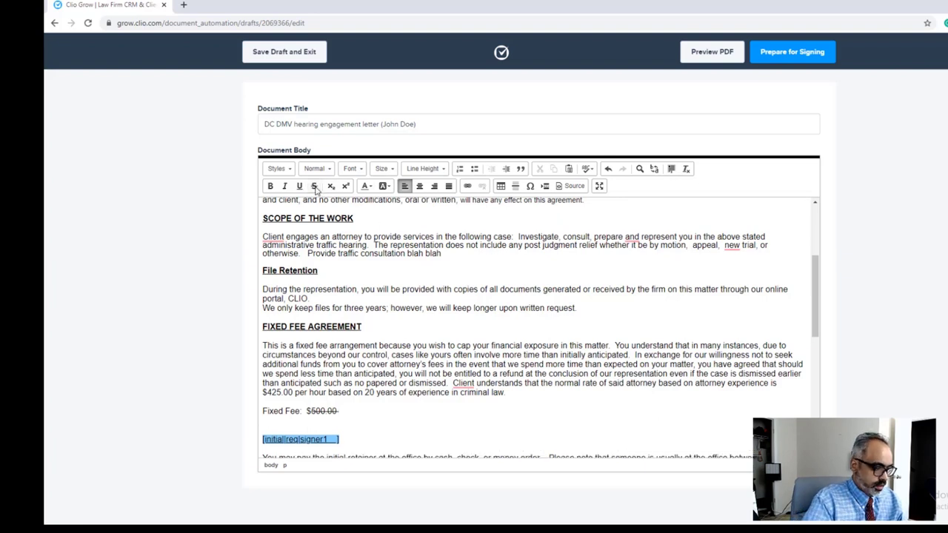
type("375.0")
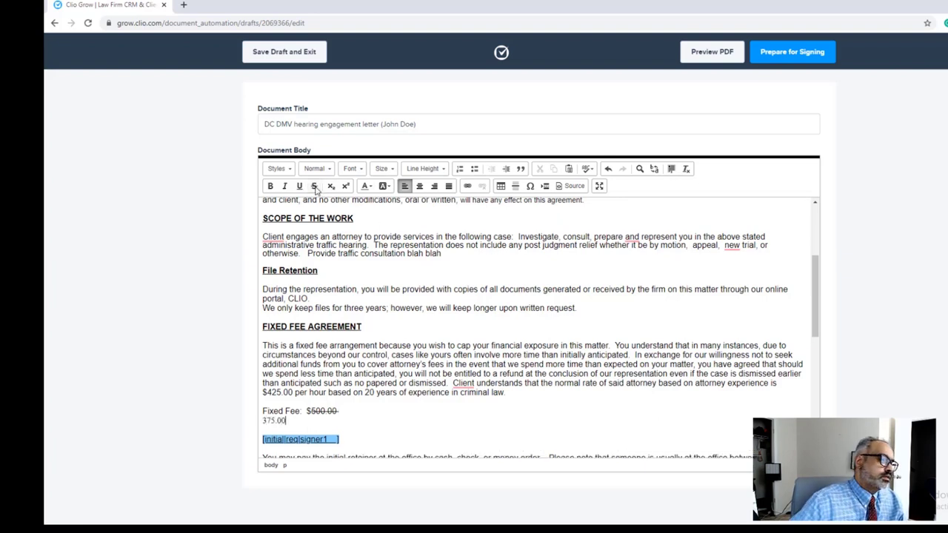
scroll(363, 230, "up", 1)
scroll(411, 266, "down", 10)
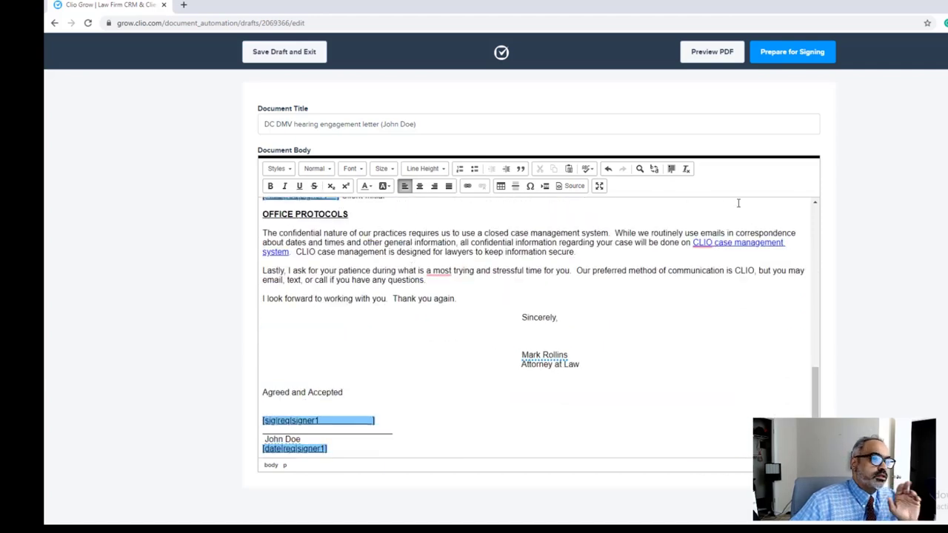
left_click(805, 57)
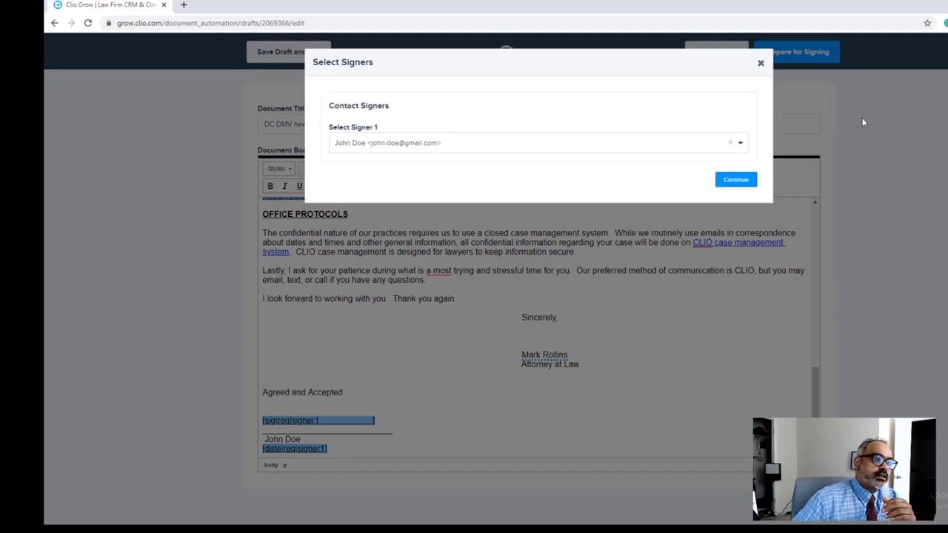
Step: Keep the client as signer, review the signature, initial and date fields, and continue
left_click(730, 185)
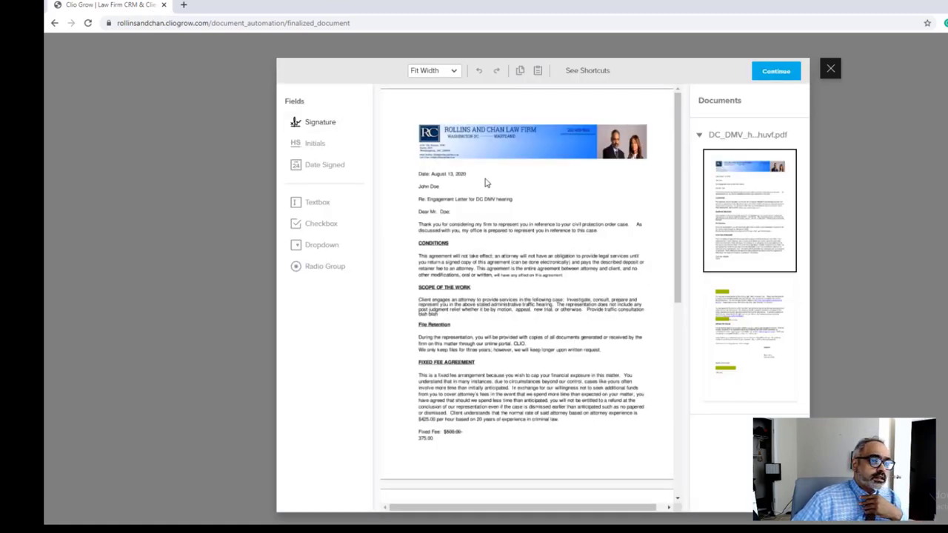
scroll(485, 185, "down", 2)
scroll(486, 185, "down", 2)
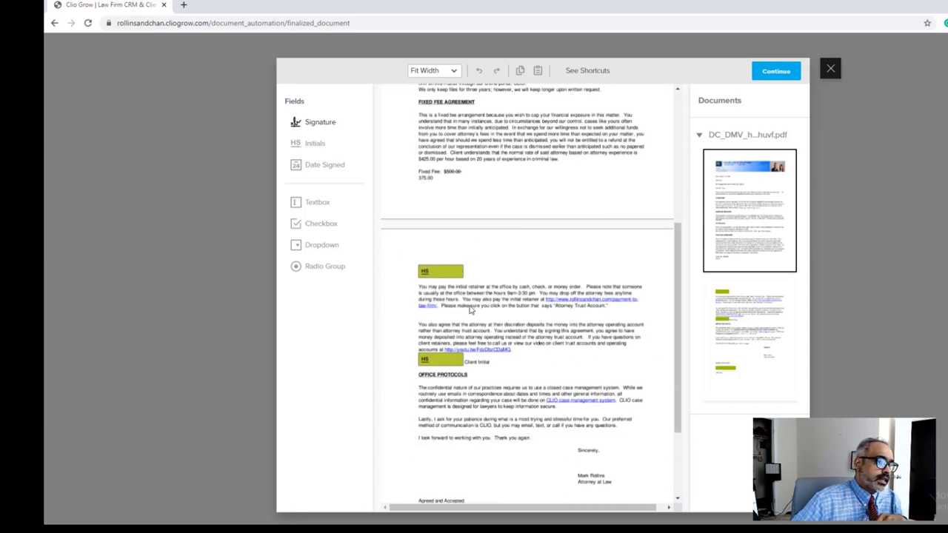
scroll(568, 381, "down", 2)
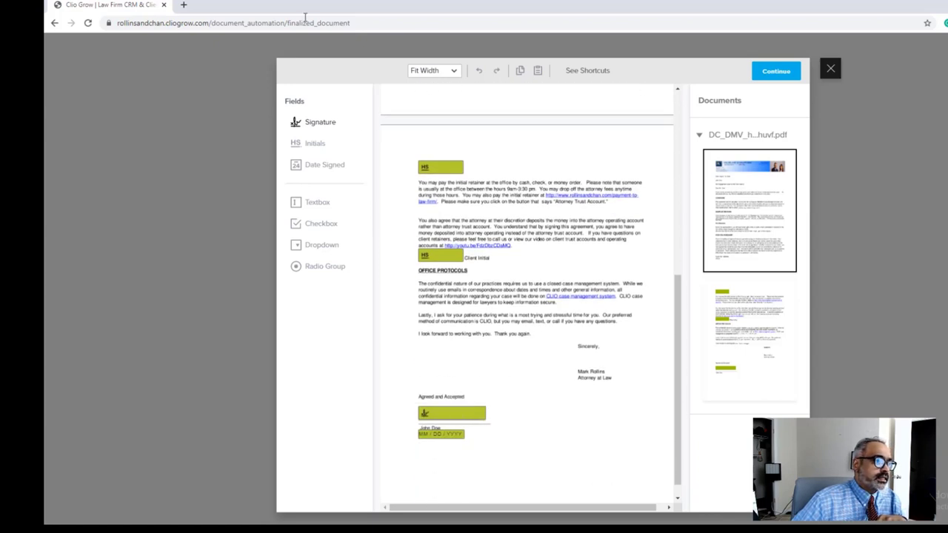
left_click(318, 122)
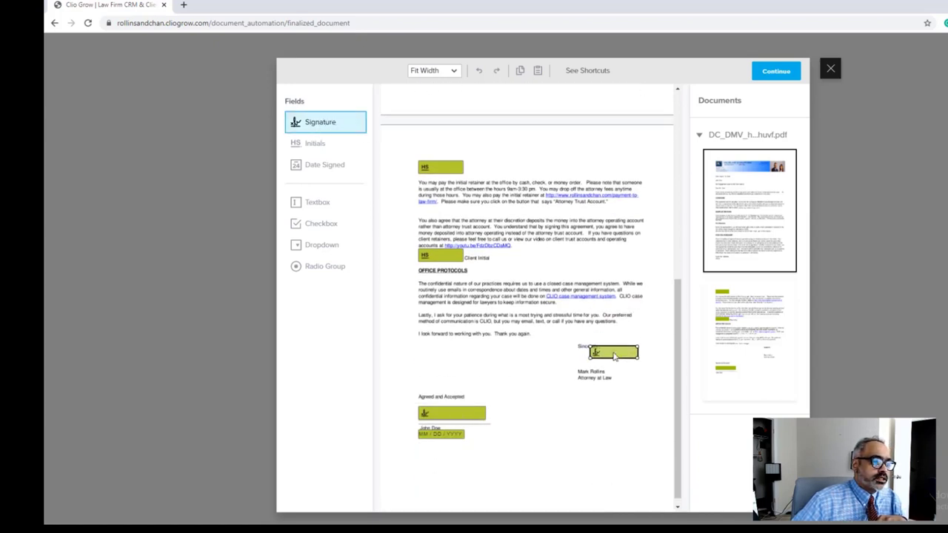
left_click(775, 71)
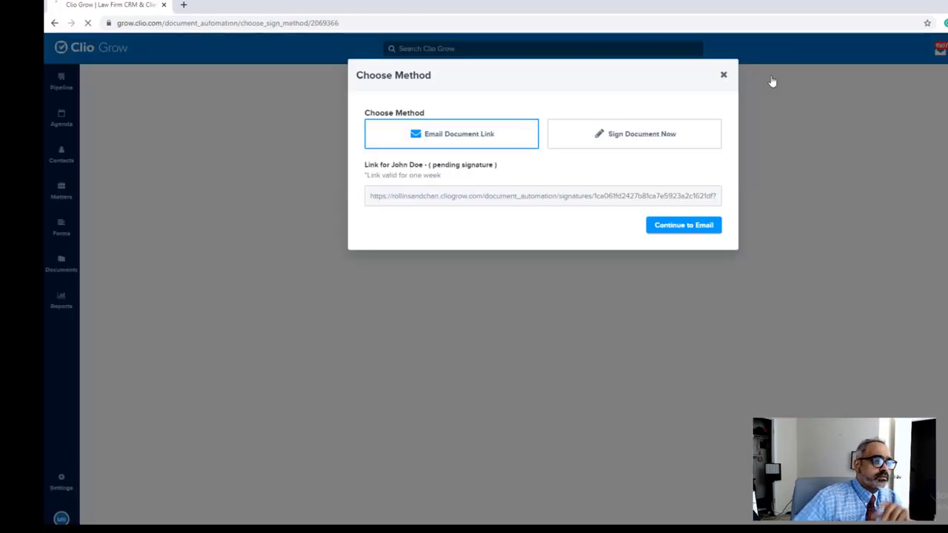
Step: Send the 'Please Sign This Document' e-sign email to the client without scheduling a reminder
left_click(669, 231)
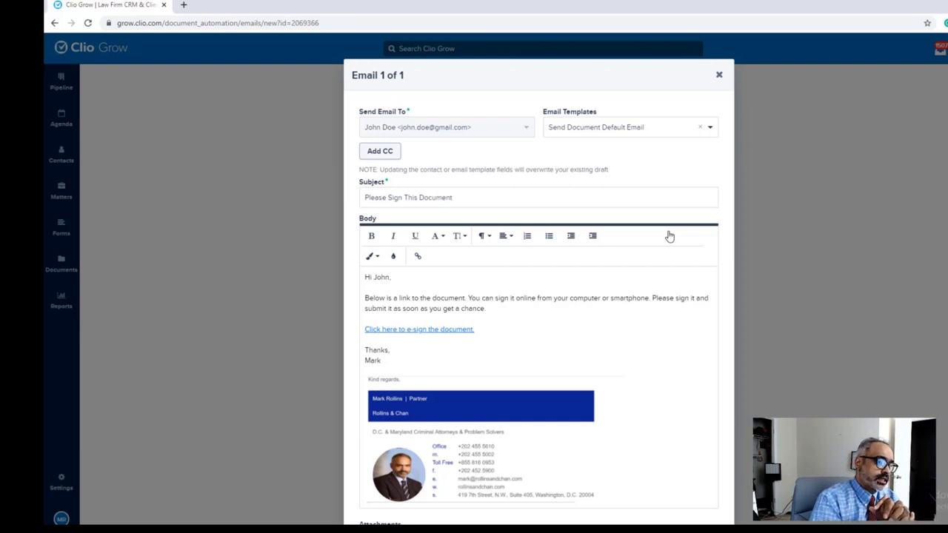
scroll(462, 110, "down", 2)
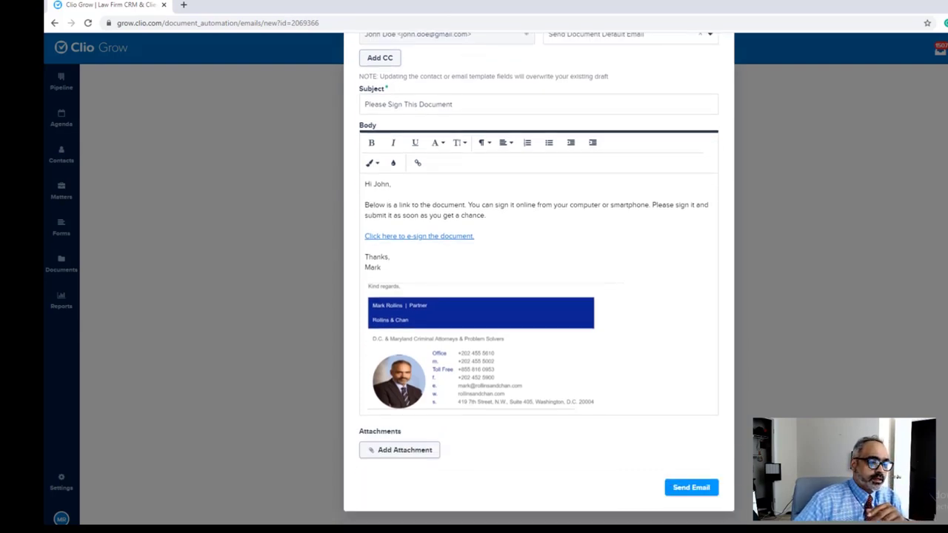
left_click(692, 487)
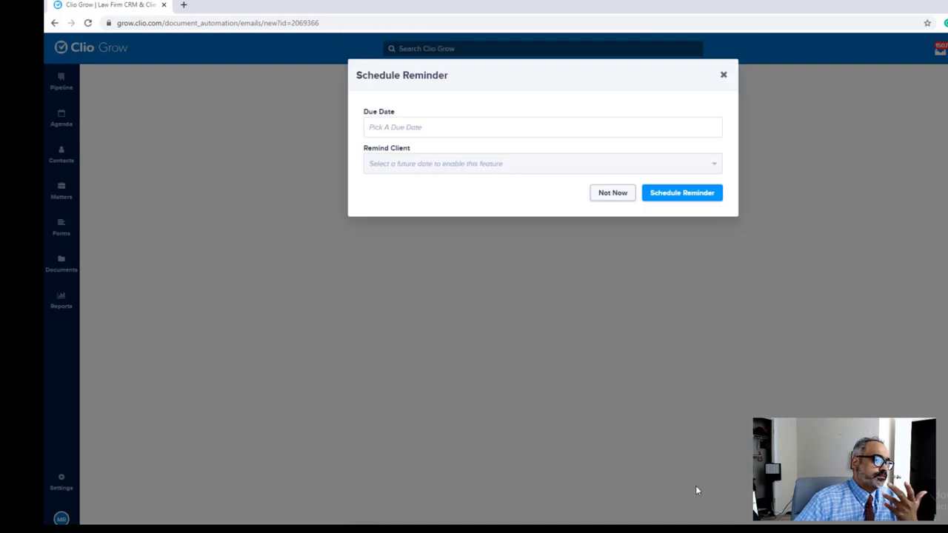
left_click(600, 195)
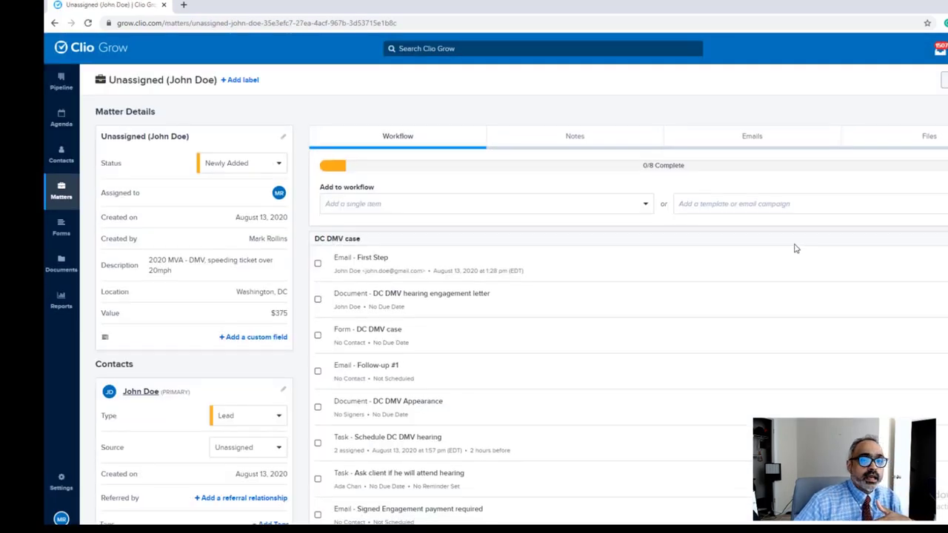
Step: Prepare the DC DMV case form with Fill Out Form Now and open it for filling
scroll(525, 244, "down", 1)
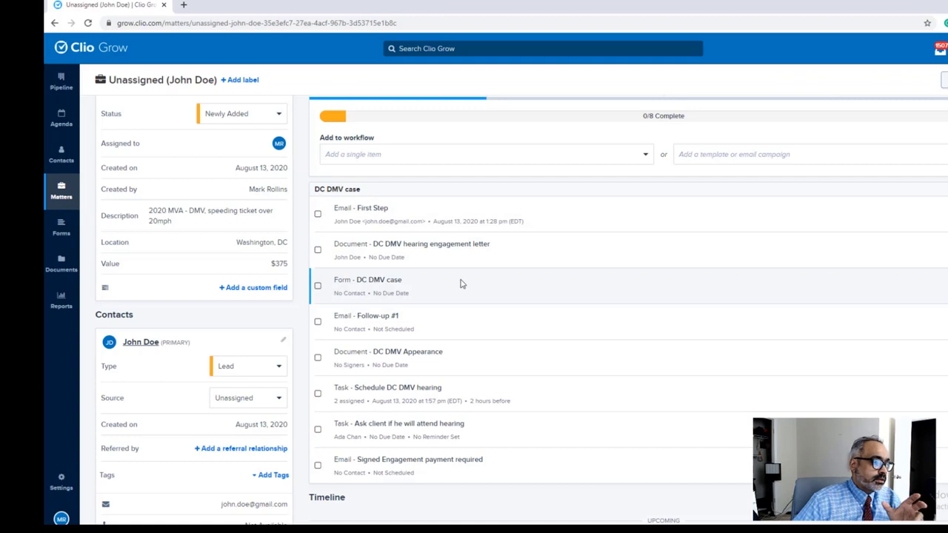
left_click(930, 286)
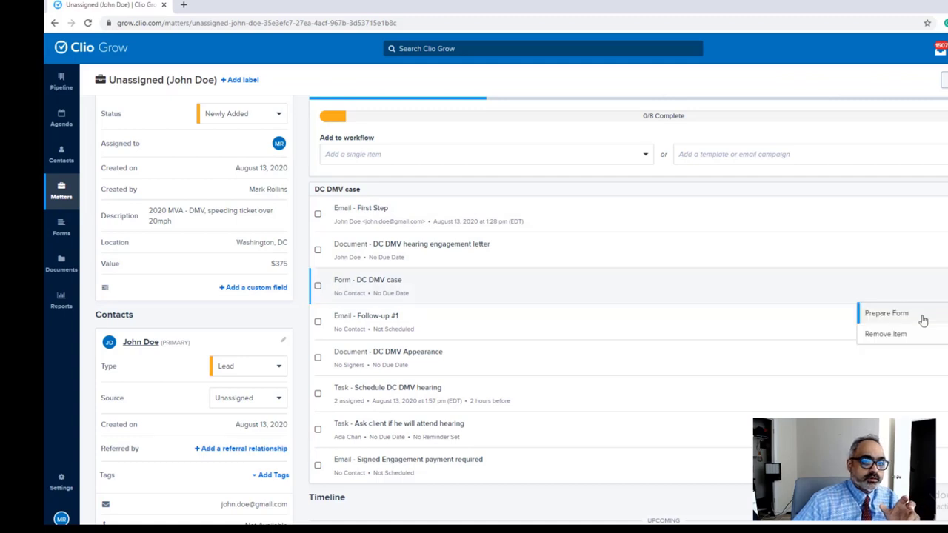
left_click(886, 314)
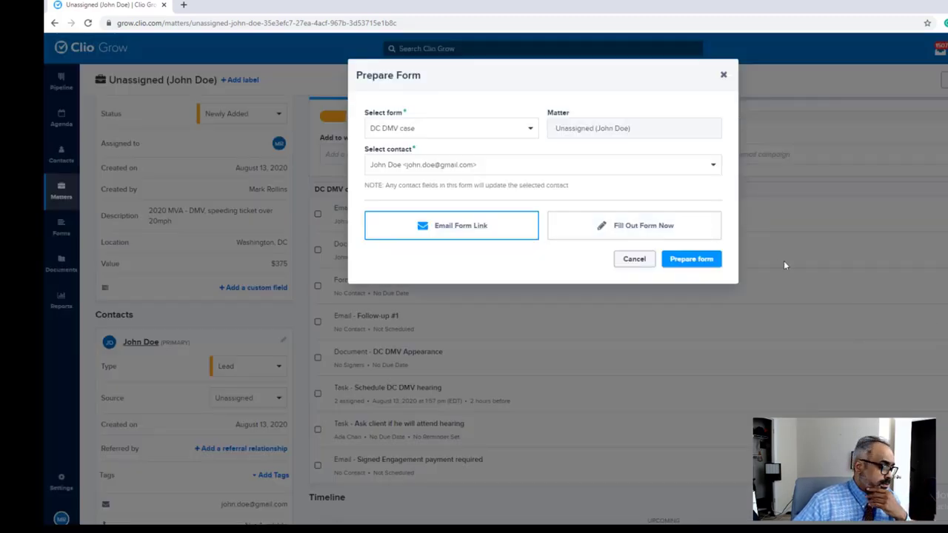
left_click(691, 259)
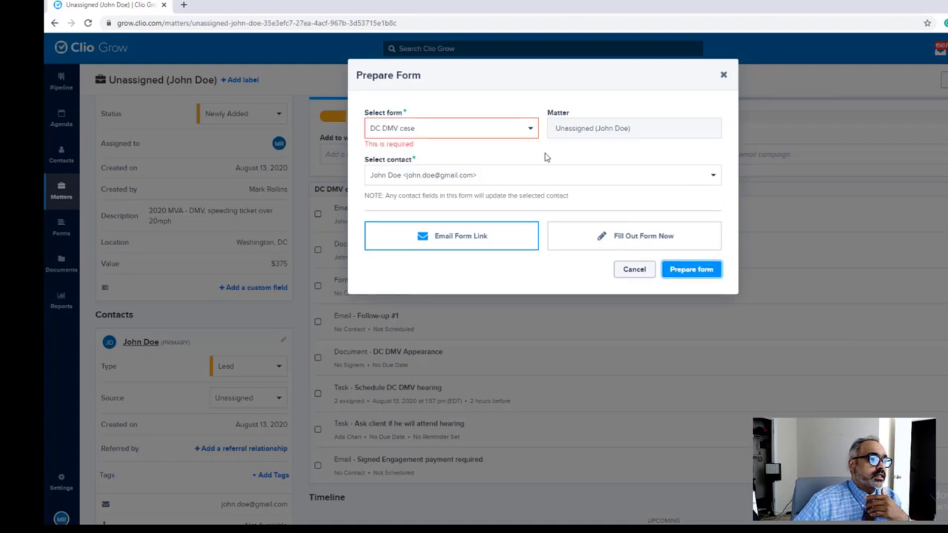
left_click(525, 131)
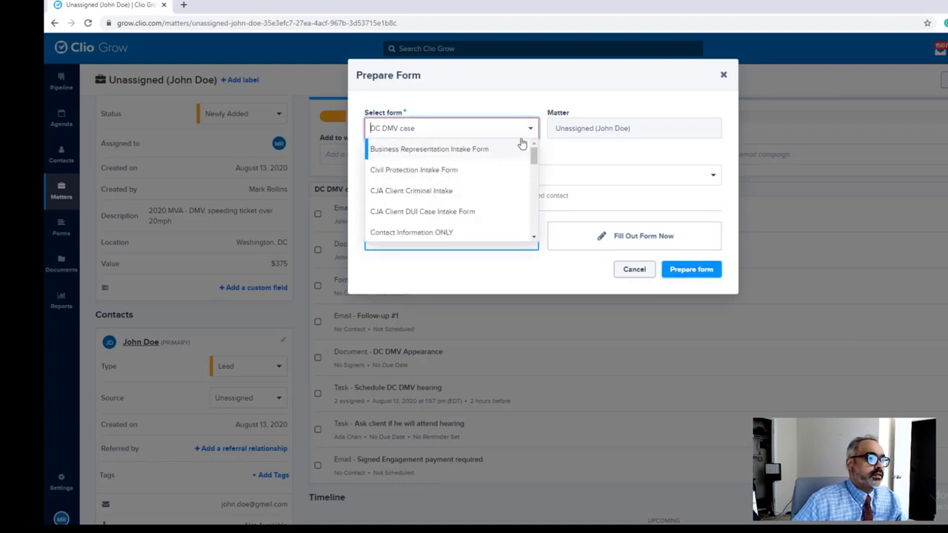
key("Tab")
left_click(679, 236)
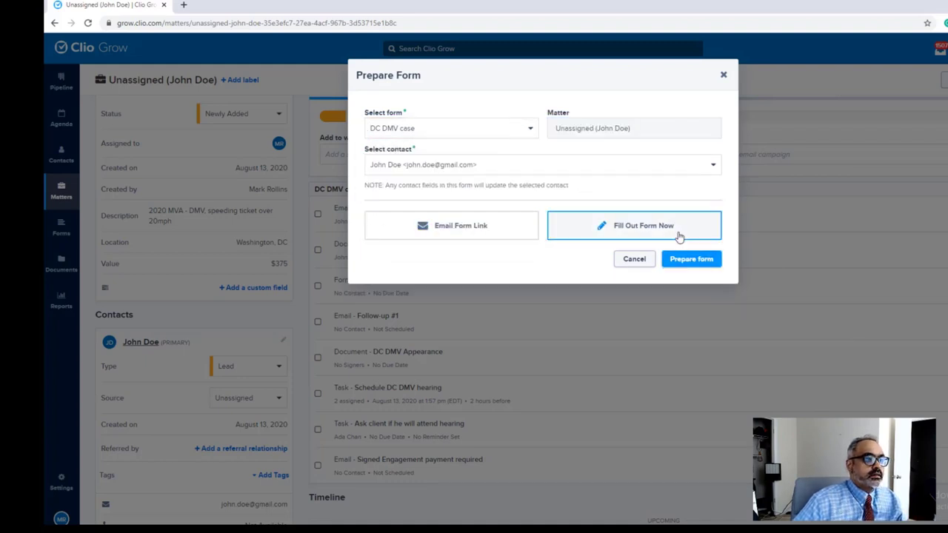
left_click(683, 266)
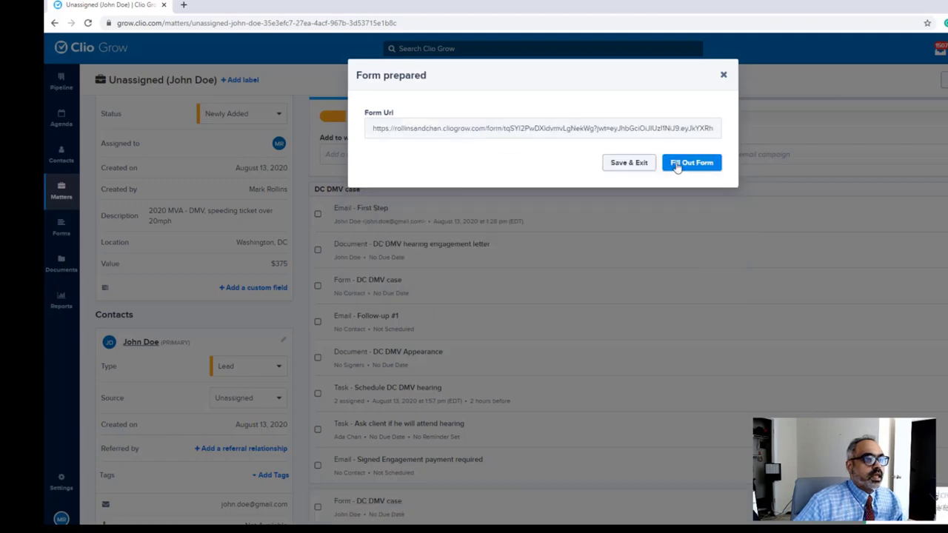
left_click(677, 163)
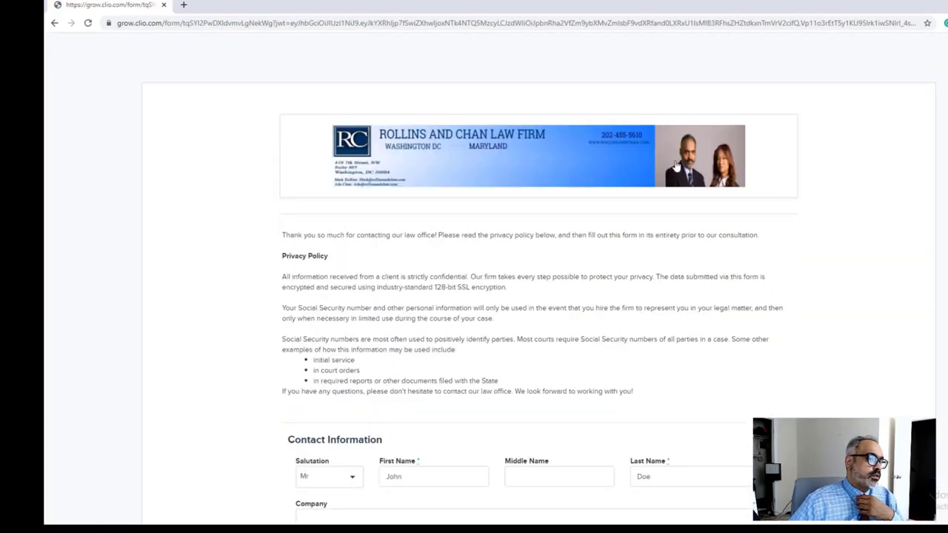
Step: Under Case Details, pick August 13, 2020 as the Date of Traffic Offense
scroll(703, 235, "down", 4)
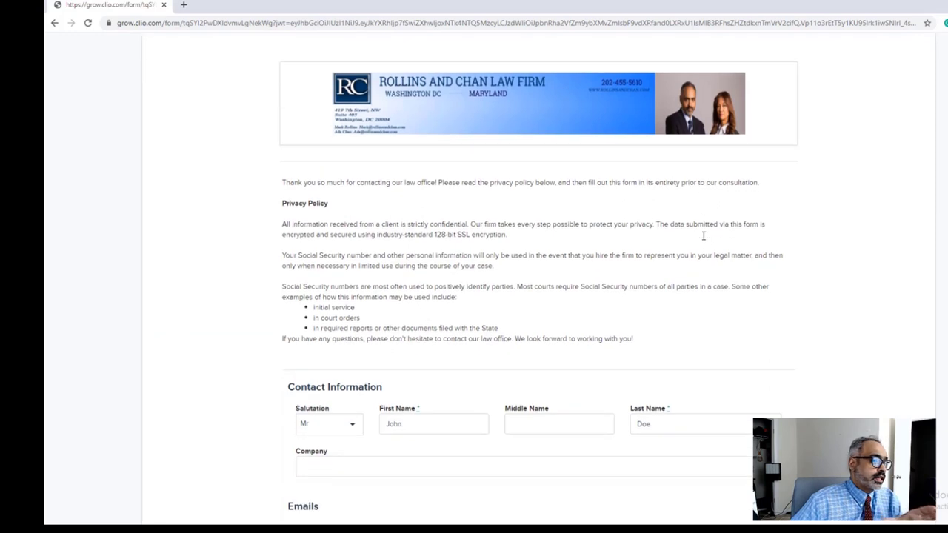
scroll(704, 240, "down", 2)
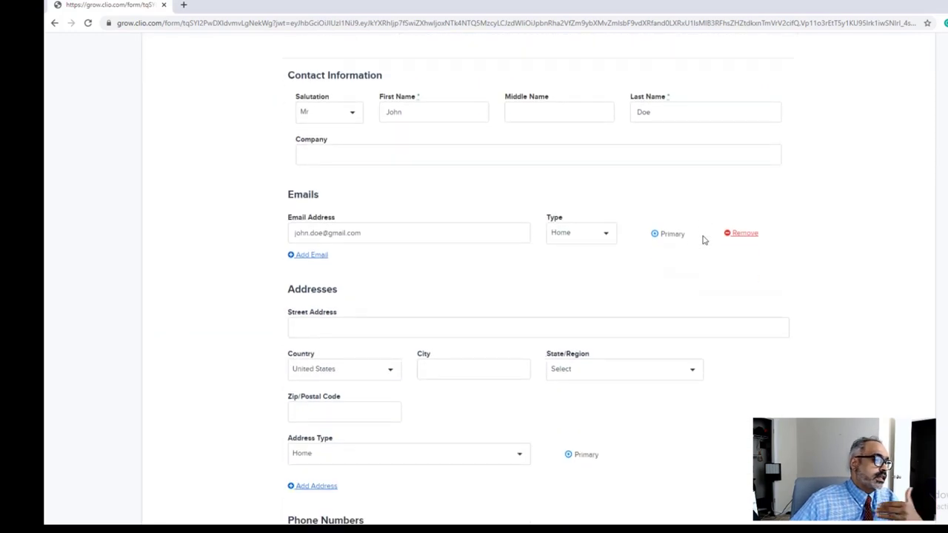
scroll(694, 245, "down", 10)
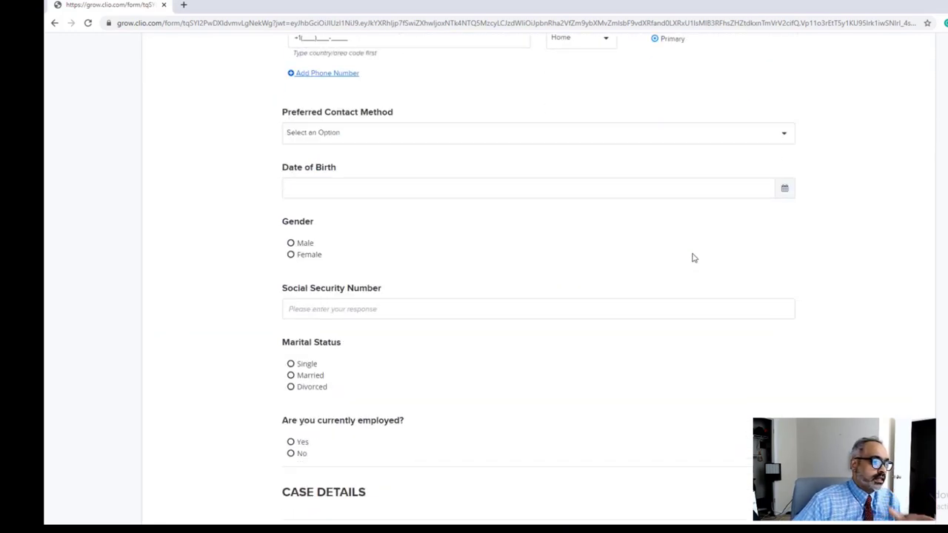
scroll(690, 256, "up", 5)
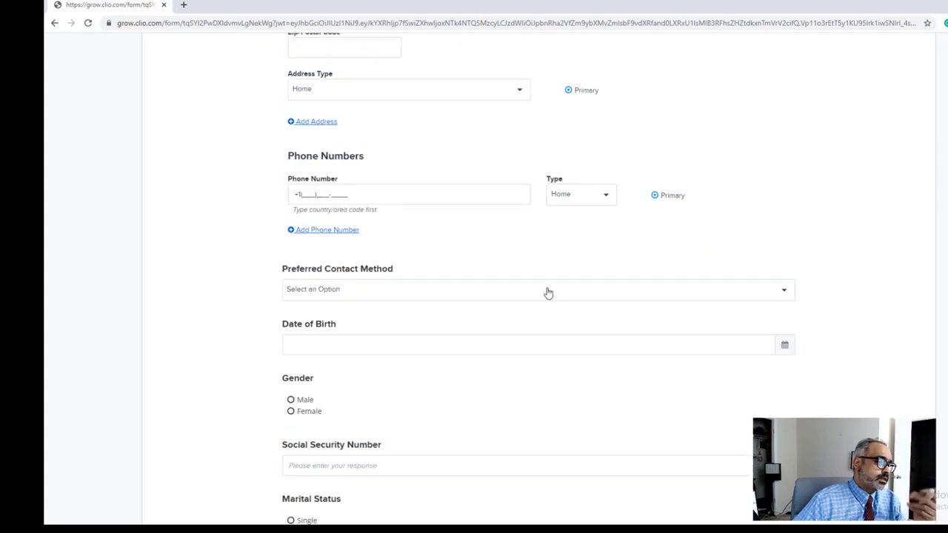
scroll(553, 276, "down", 3)
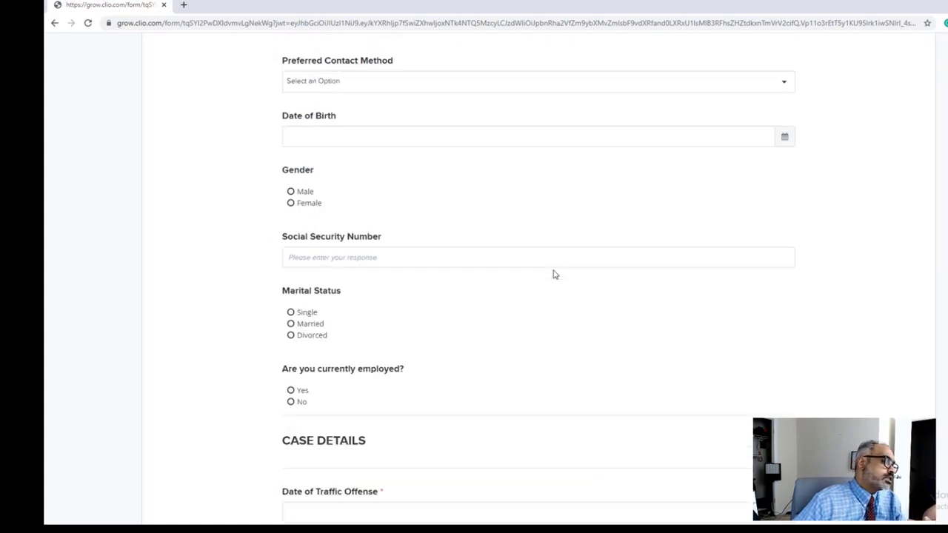
scroll(554, 274, "down", 2)
scroll(367, 243, "down", 2)
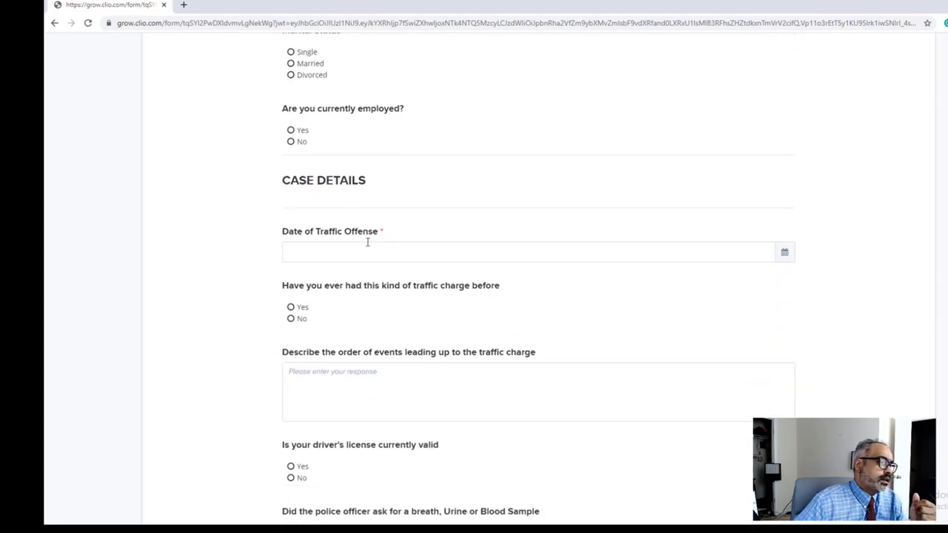
scroll(592, 271, "down", 1)
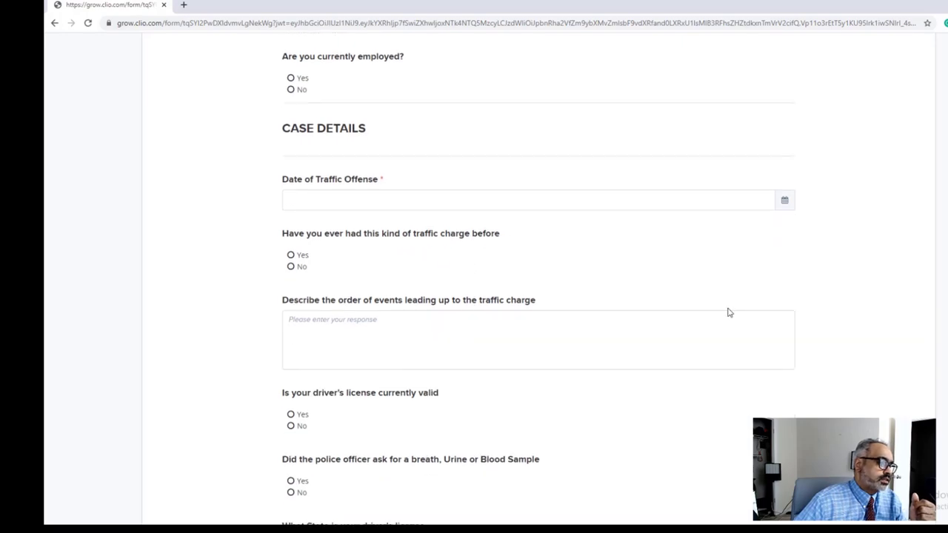
scroll(728, 312, "down", 10)
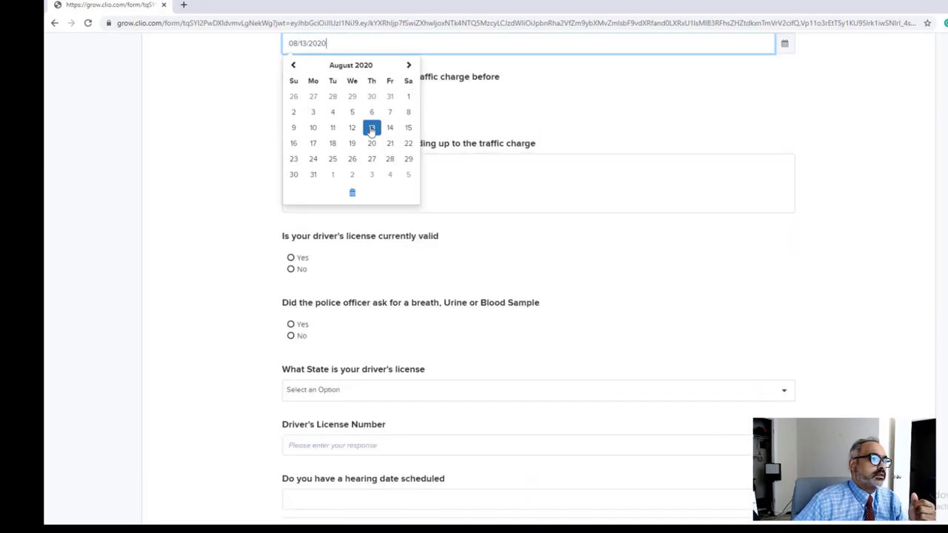
left_click(369, 131)
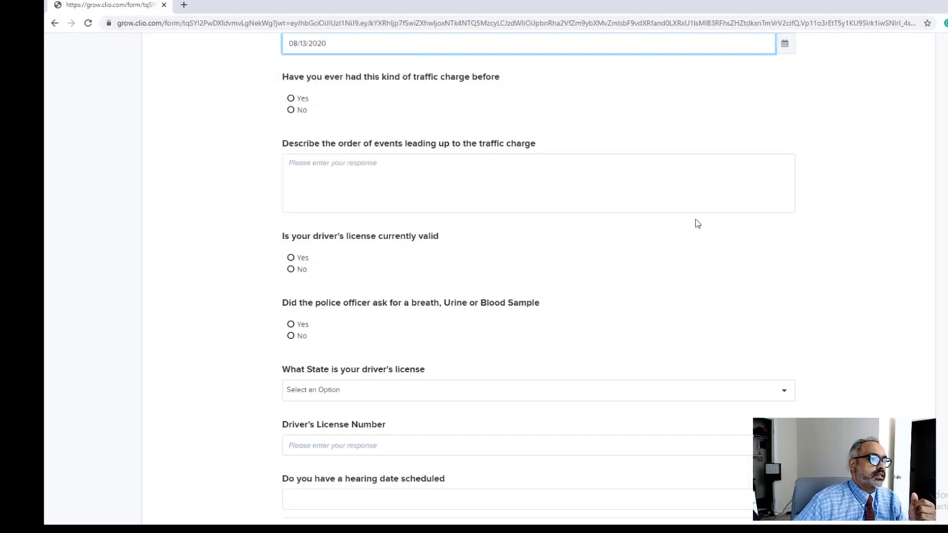
scroll(717, 223, "up", 15)
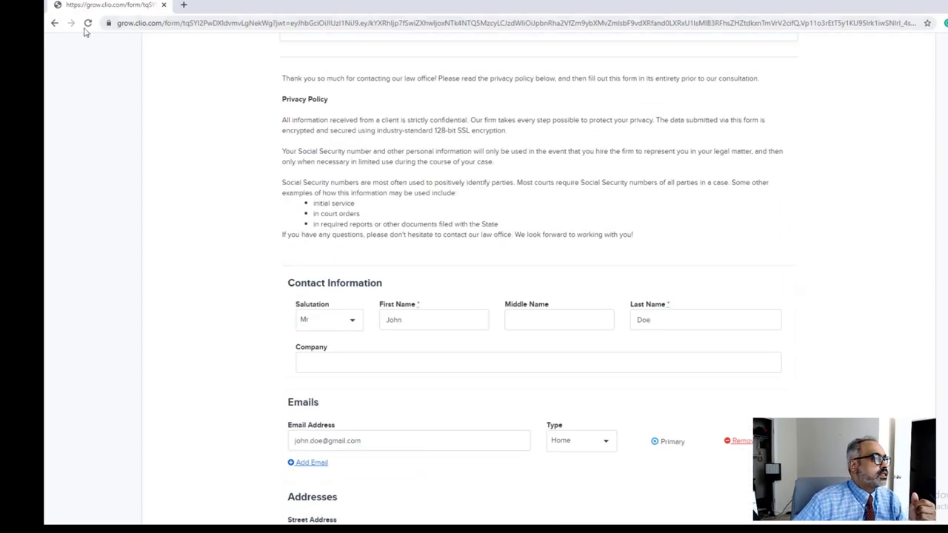
Step: Email the client the document link for e-signing, declining the reminder, and review the 0/9 workflow
left_click(54, 23)
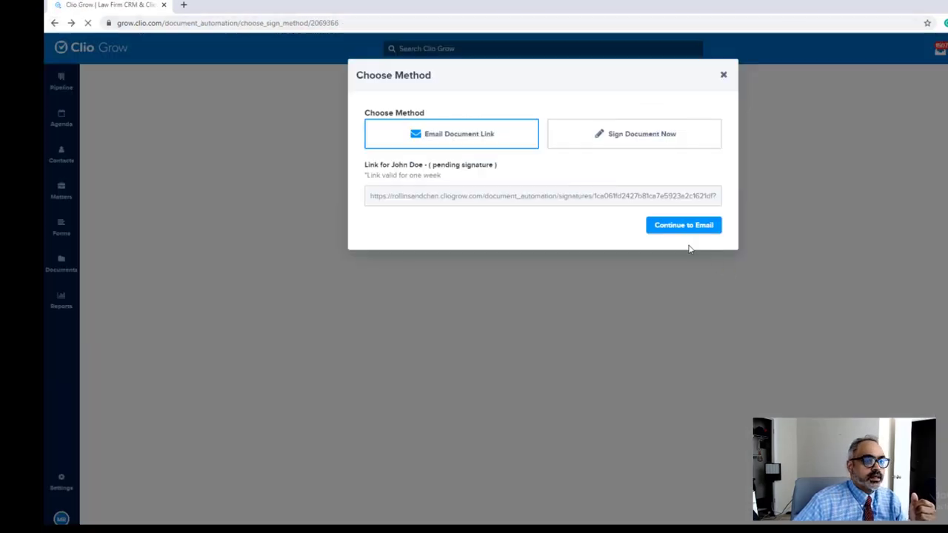
left_click(659, 227)
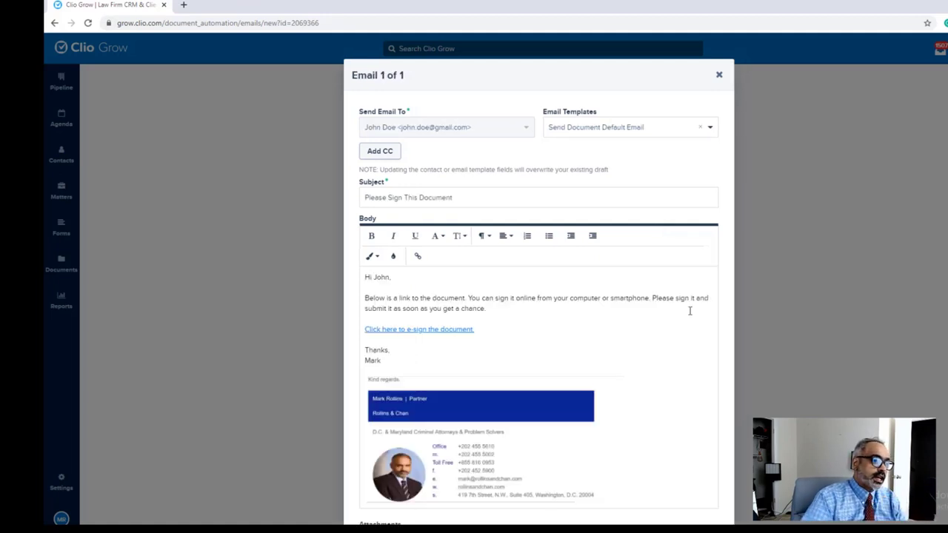
scroll(686, 310, "down", 3)
left_click(689, 486)
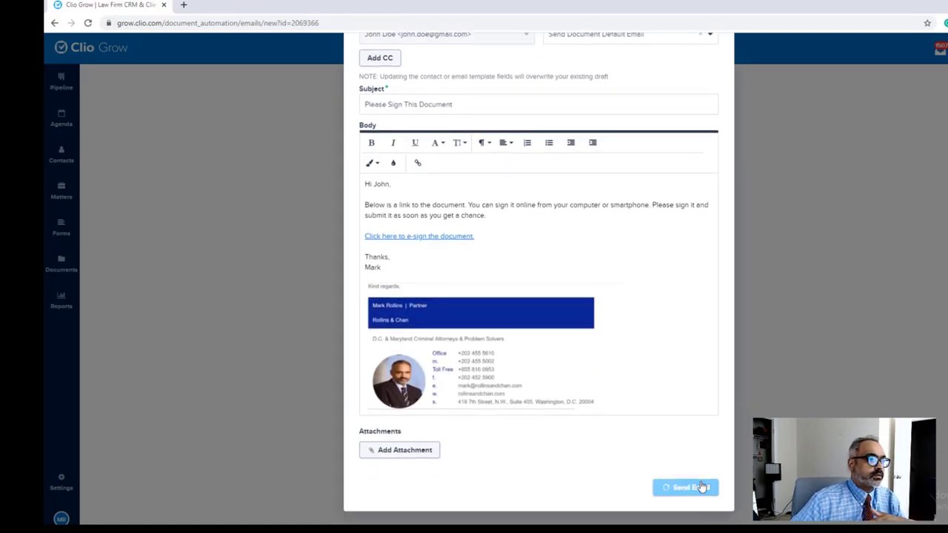
left_click(614, 192)
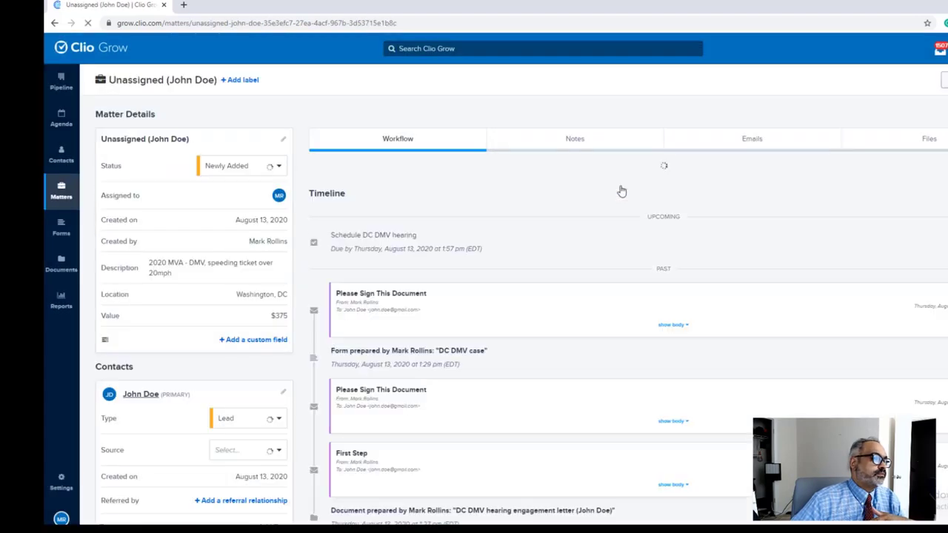
scroll(693, 292, "down", 2)
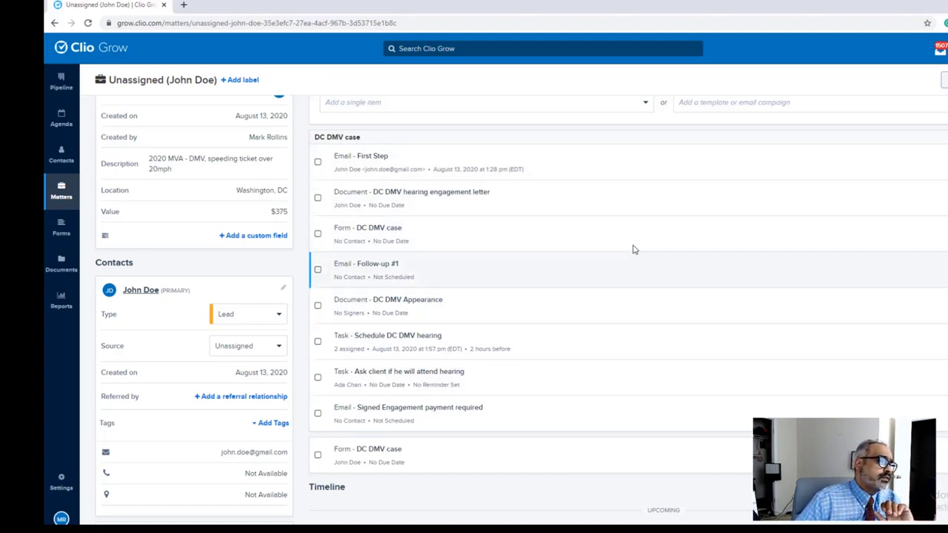
scroll(699, 244, "up", 2)
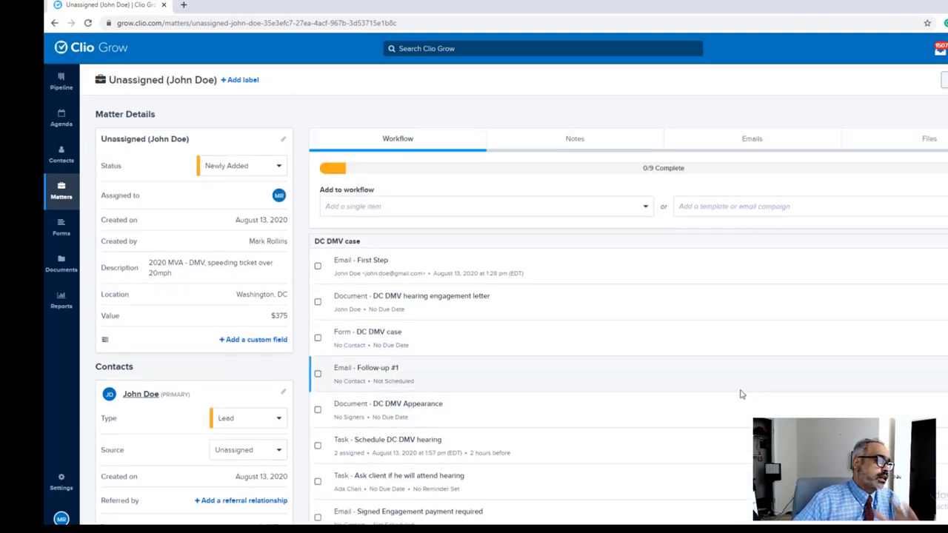
scroll(741, 394, "down", 2)
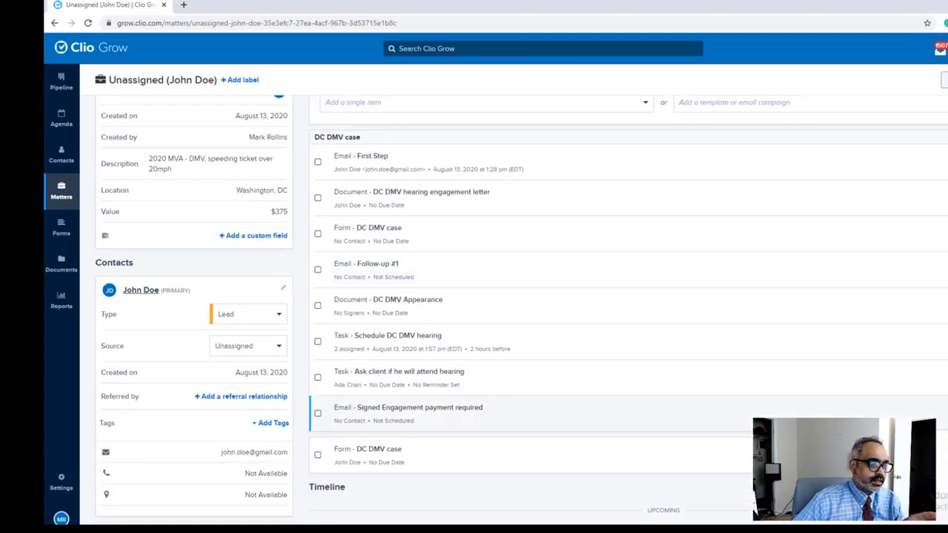
Step: Review the Signed Engagement payment required email for the client and close it unsent
left_click(408, 407)
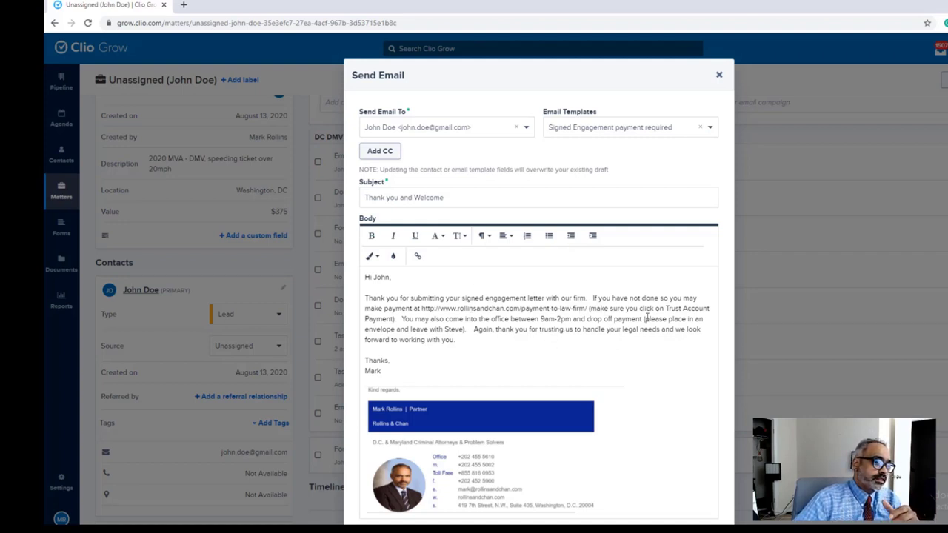
left_click(718, 74)
scroll(740, 237, "down", 2)
scroll(768, 228, "up", 3)
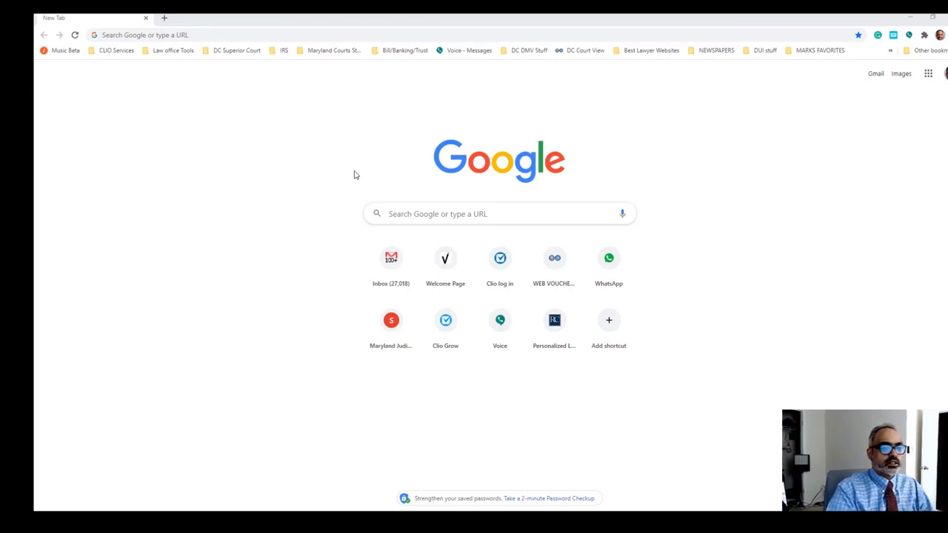
Step: Reopen the client's Unassigned DC DMV matter from the Clio Grow pipeline and show its Matter Options
left_click(107, 51)
left_click(116, 65)
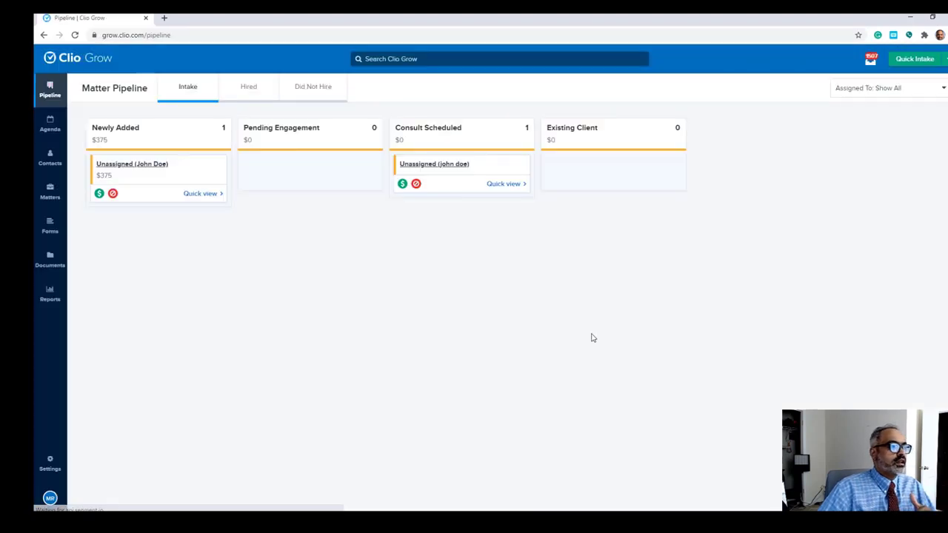
left_click(153, 169)
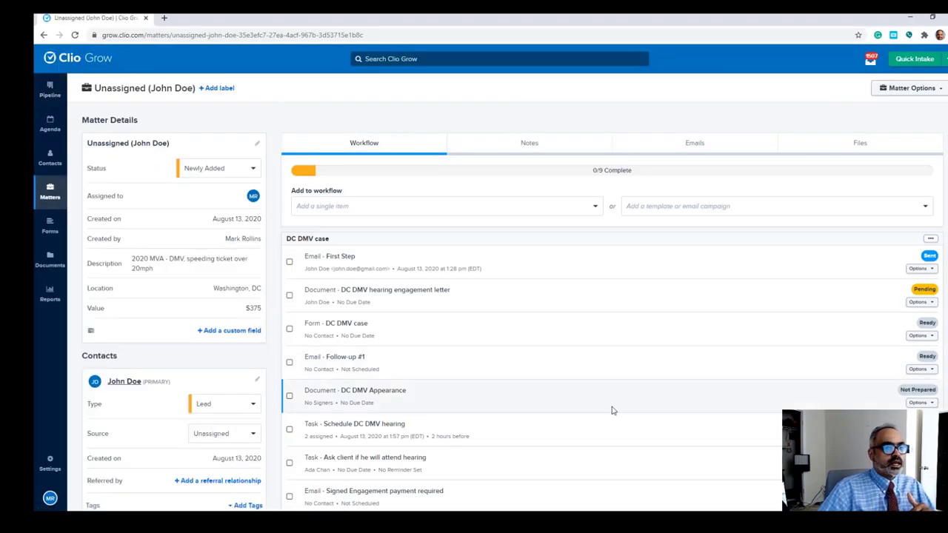
scroll(622, 342, "down", 2)
scroll(622, 337, "up", 2)
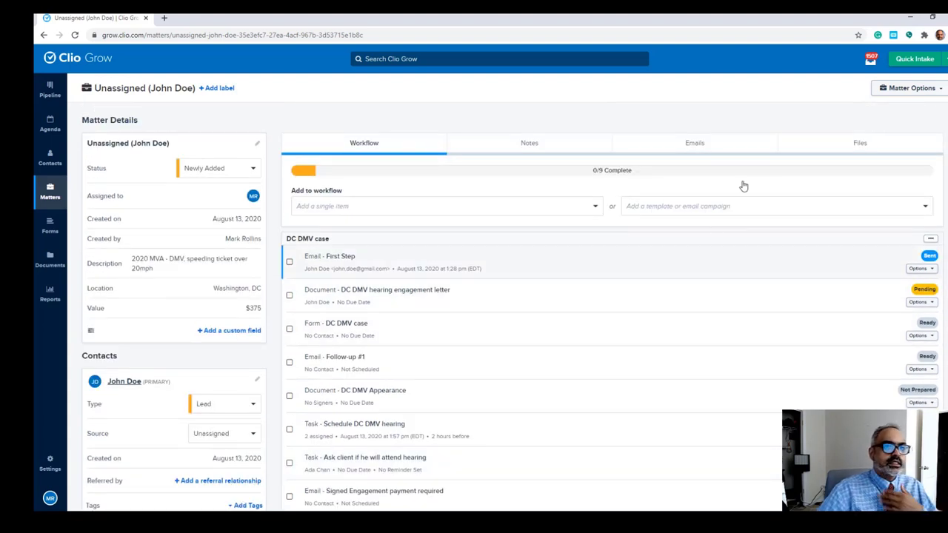
scroll(726, 318, "down", 1)
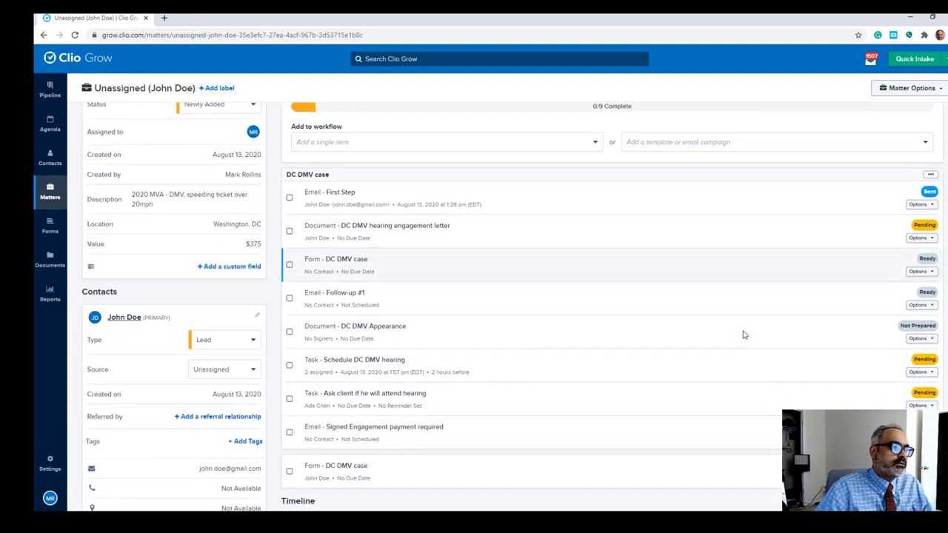
scroll(620, 259, "up", 1)
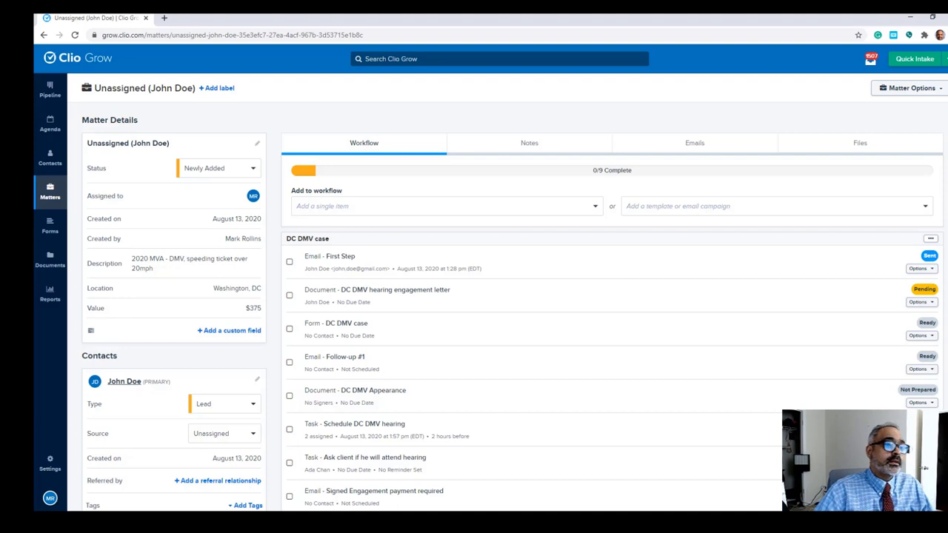
left_click(935, 97)
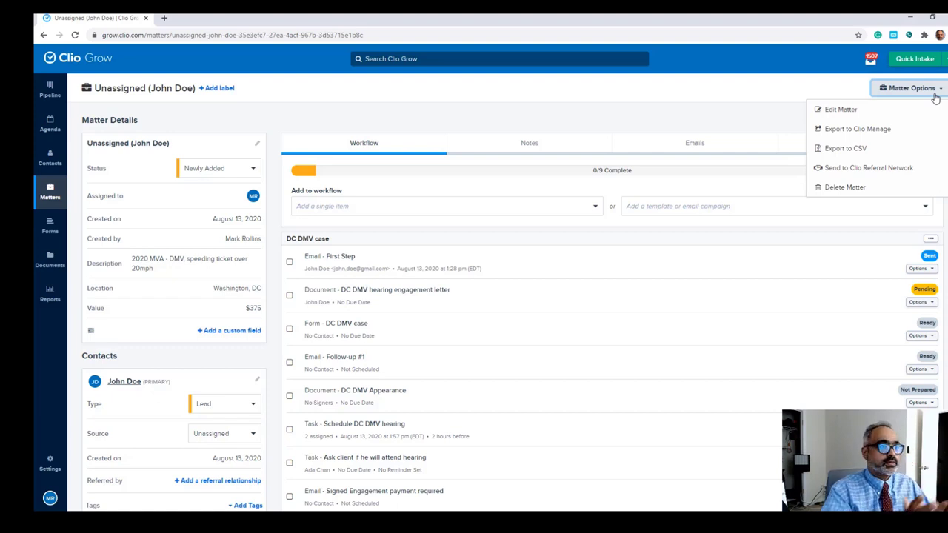
Step: Set up the Clio Manage export with Flat Rate billing at $375
left_click(907, 130)
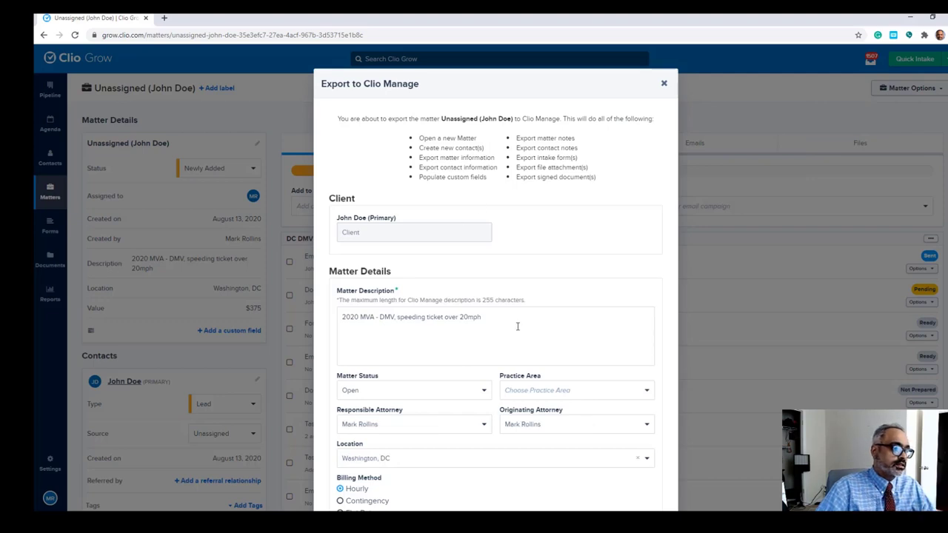
scroll(518, 327, "down", 1)
left_click(340, 431)
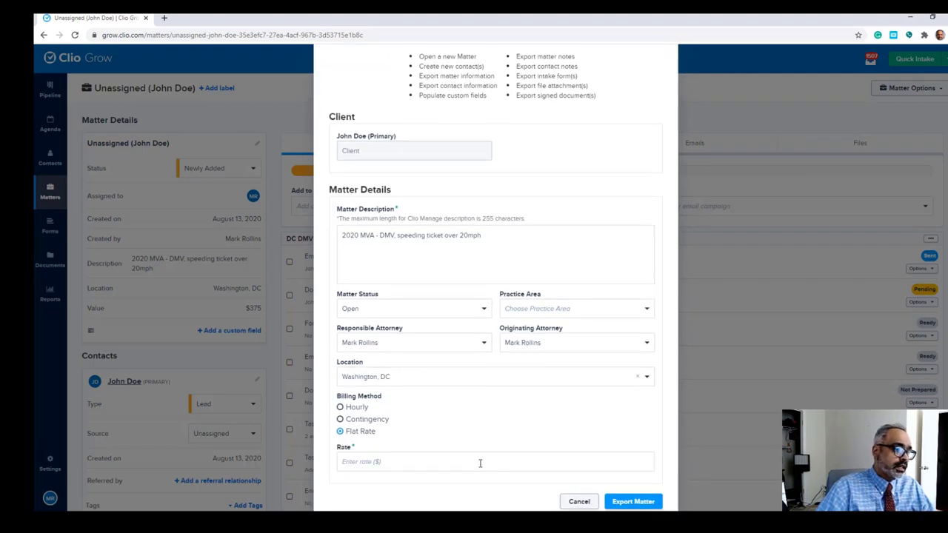
left_click(480, 458)
type("375")
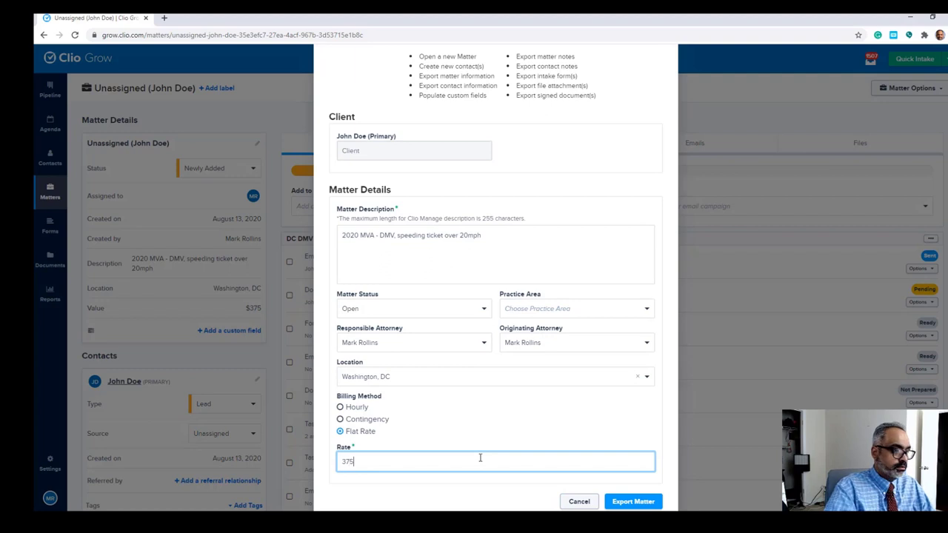
Step: Export the matter, open it in Clio Manage, and proceed to the password sign-in step
scroll(563, 426, "down", 1)
left_click(638, 468)
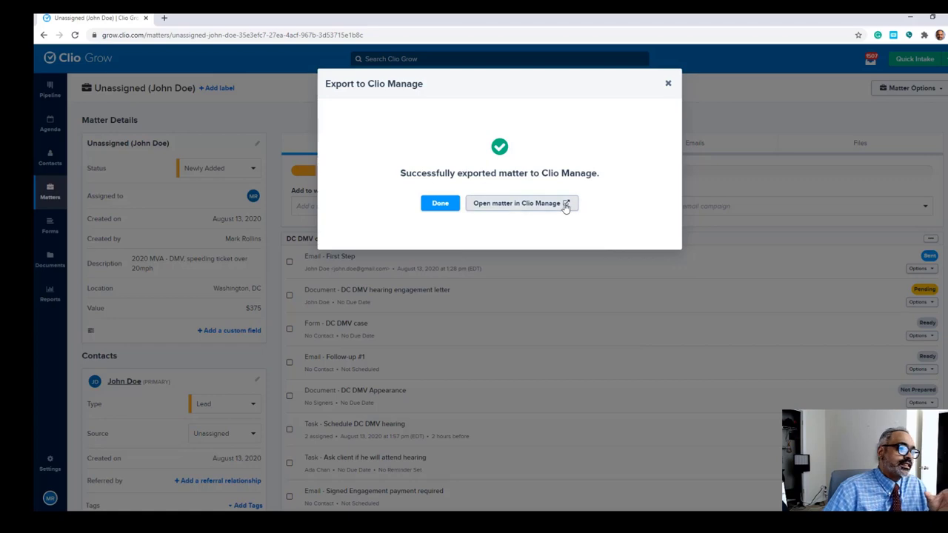
left_click(566, 204)
left_click(428, 183)
Step: Sign in to Clio Manage and open the exported speeding-ticket matter for editing
left_click(435, 222)
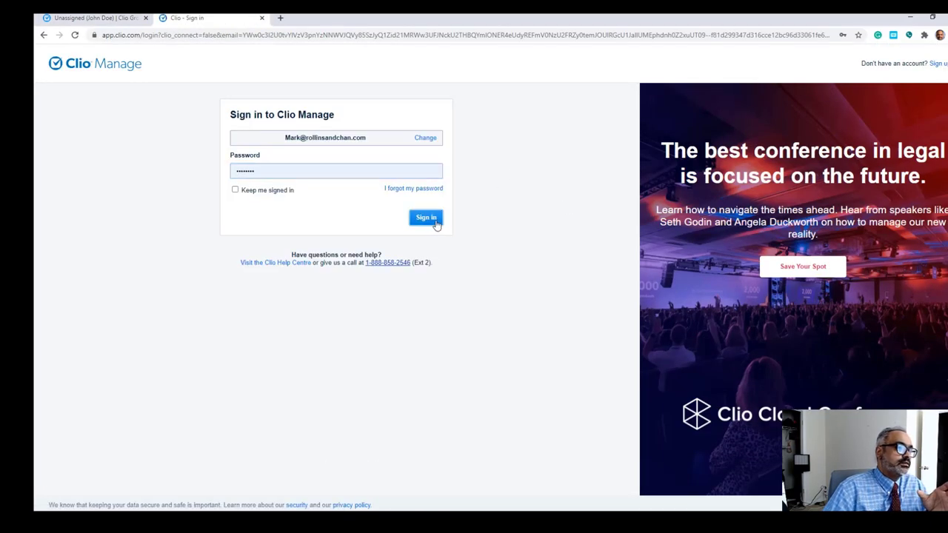
left_click(426, 218)
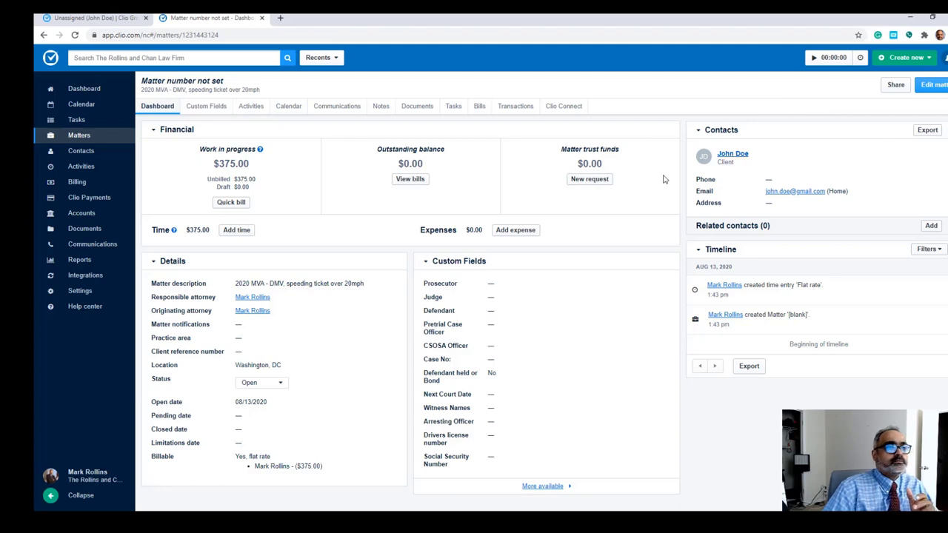
left_click(926, 85)
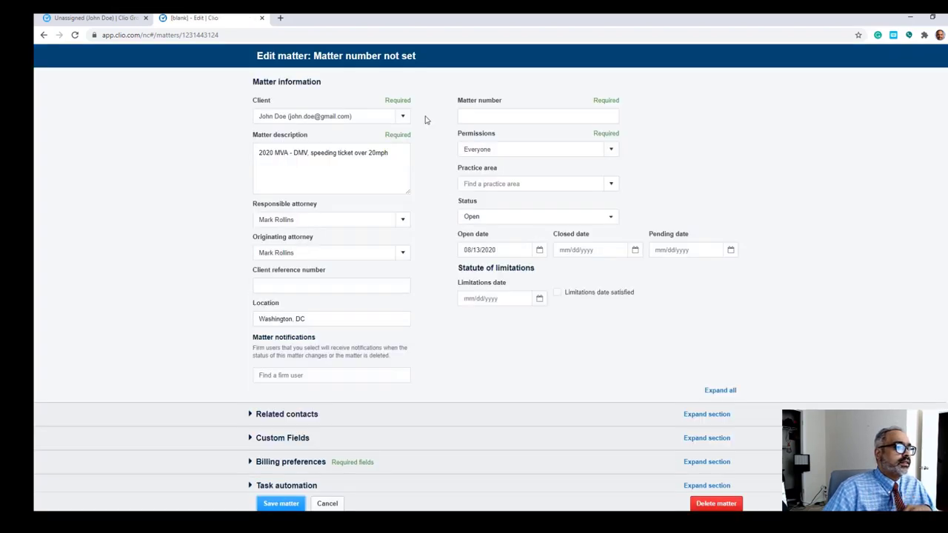
Step: Enter matter number '2020 DVM 0000; 2321' and set practice area to Traffic - Retained
left_click(468, 115)
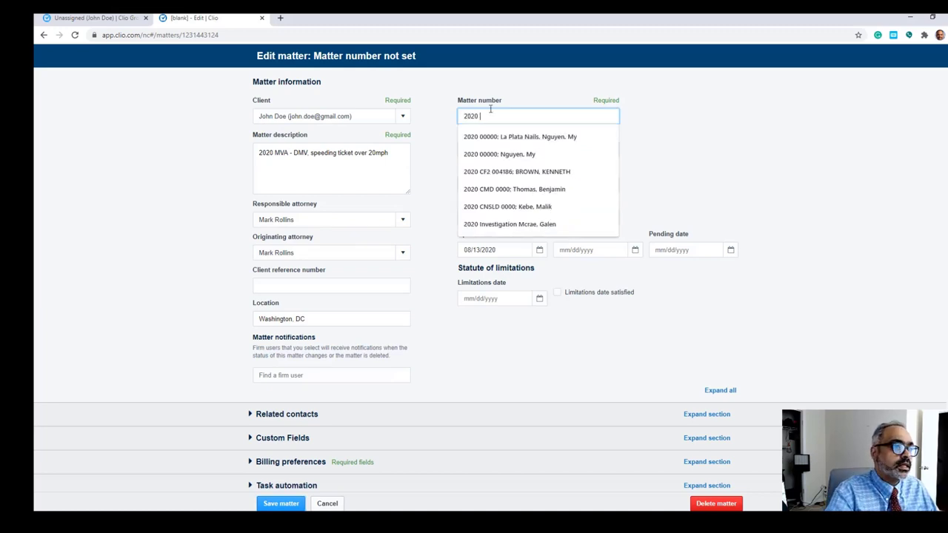
key("BackSpace")
key("BackSpace")
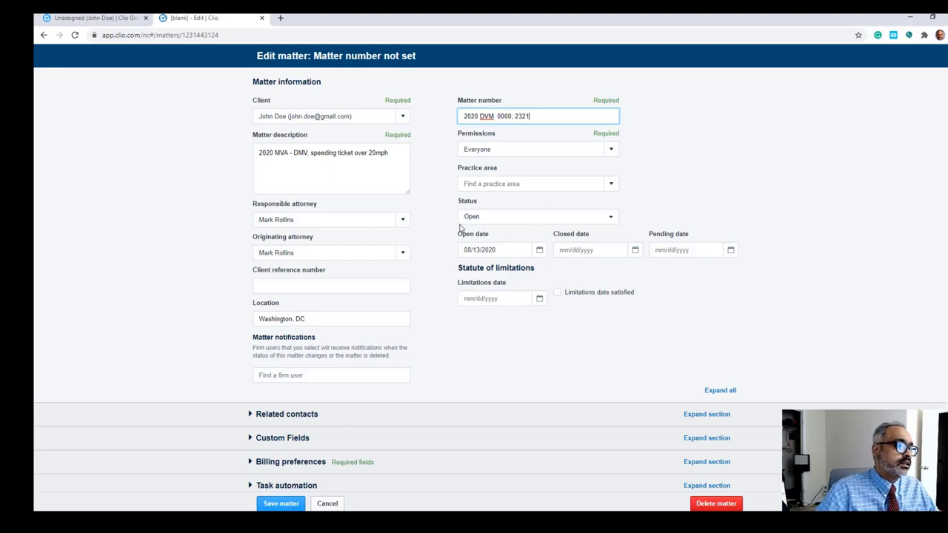
left_click(610, 185)
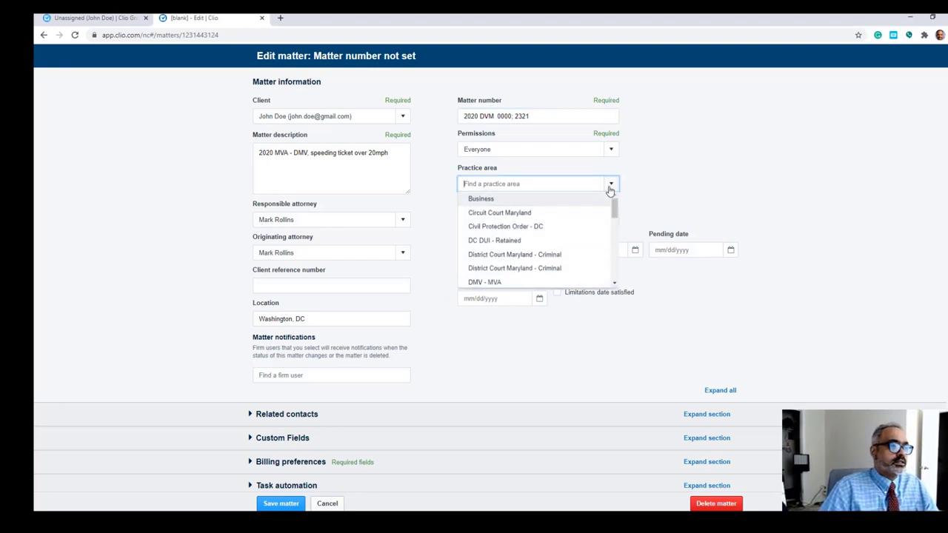
type("traf")
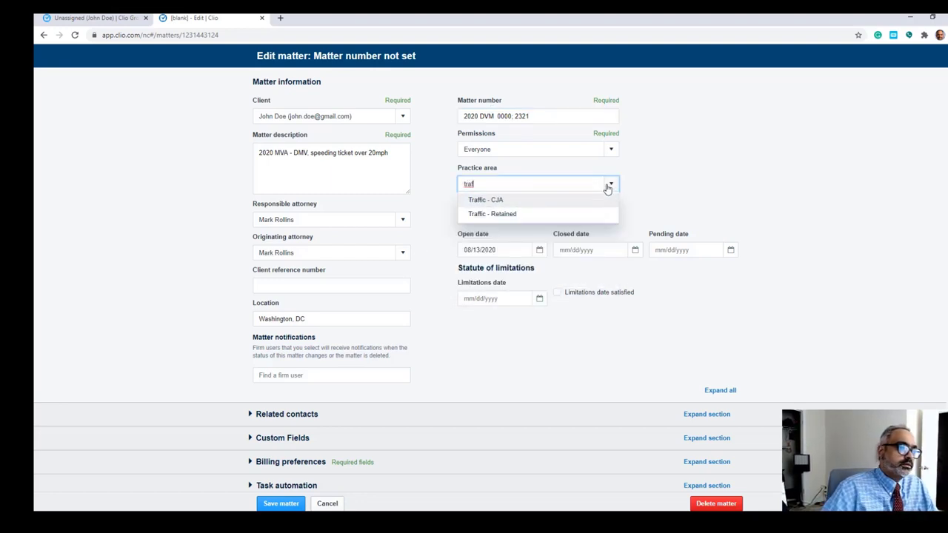
left_click(538, 214)
Step: Apply the DC Traffic DC - Non-serious traffic task list and save the matter
scroll(539, 219, "down", 1)
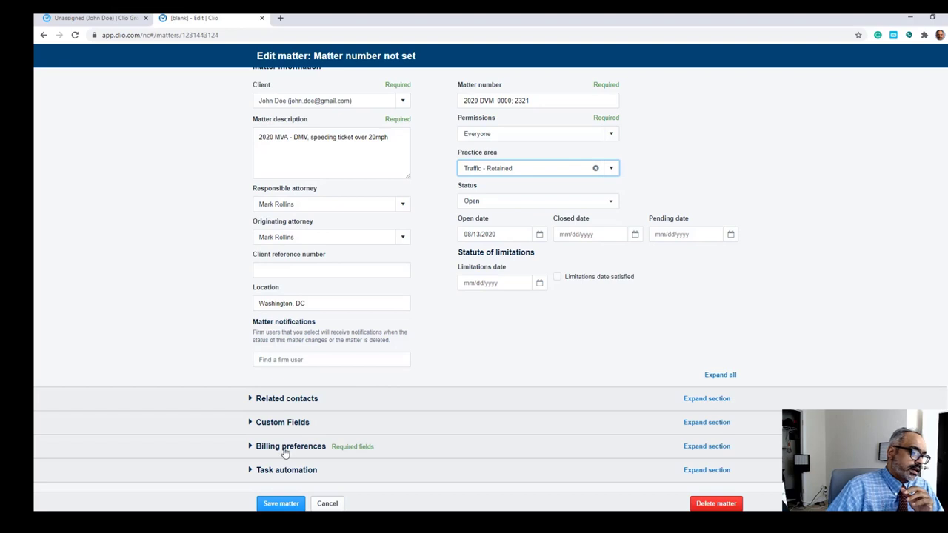
left_click(258, 473)
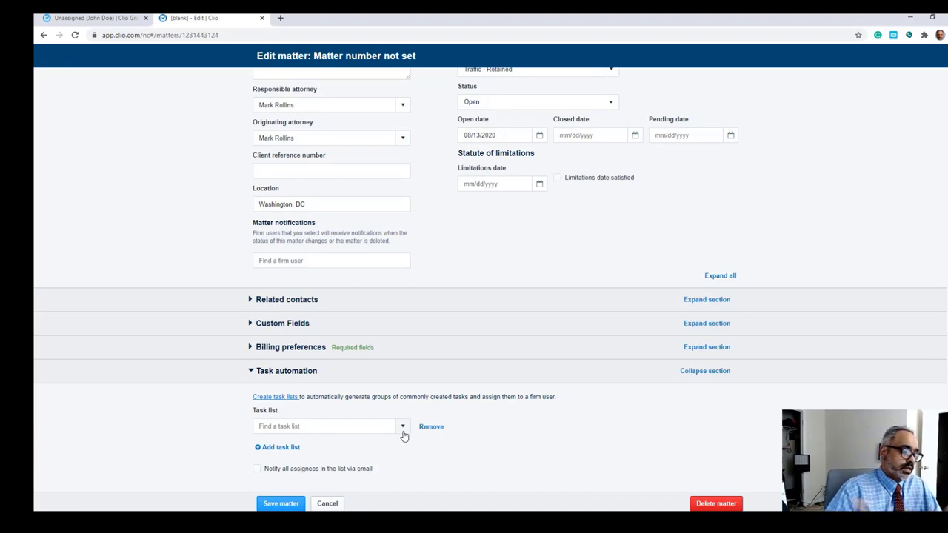
left_click(403, 433)
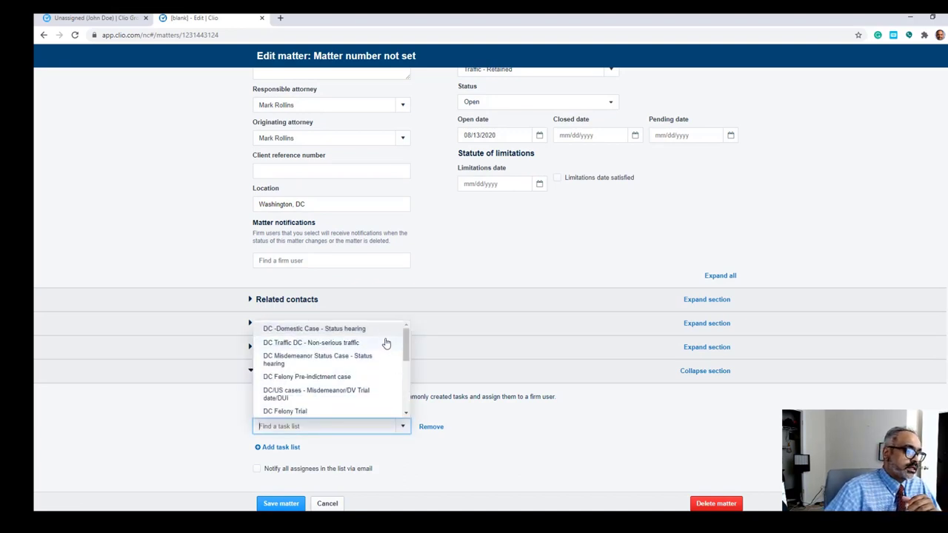
left_click(376, 343)
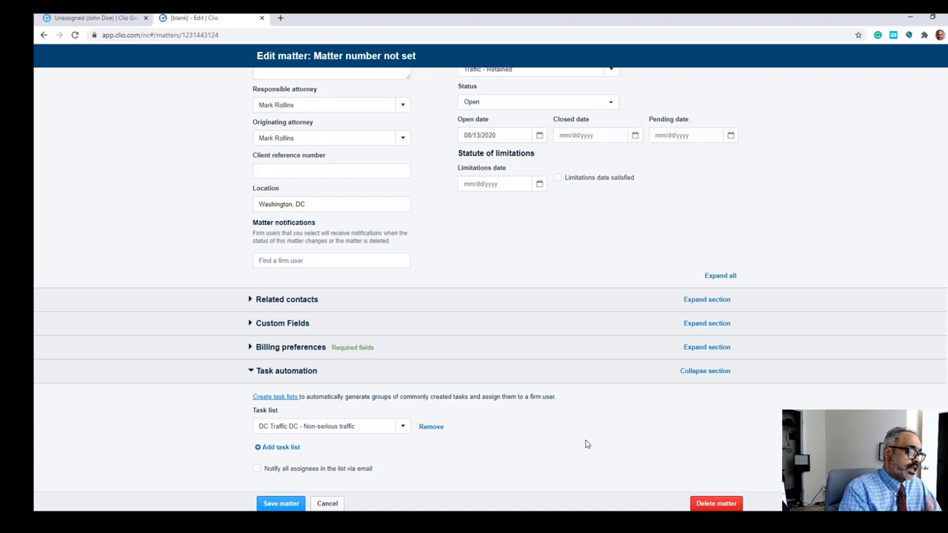
scroll(585, 391, "up", 2)
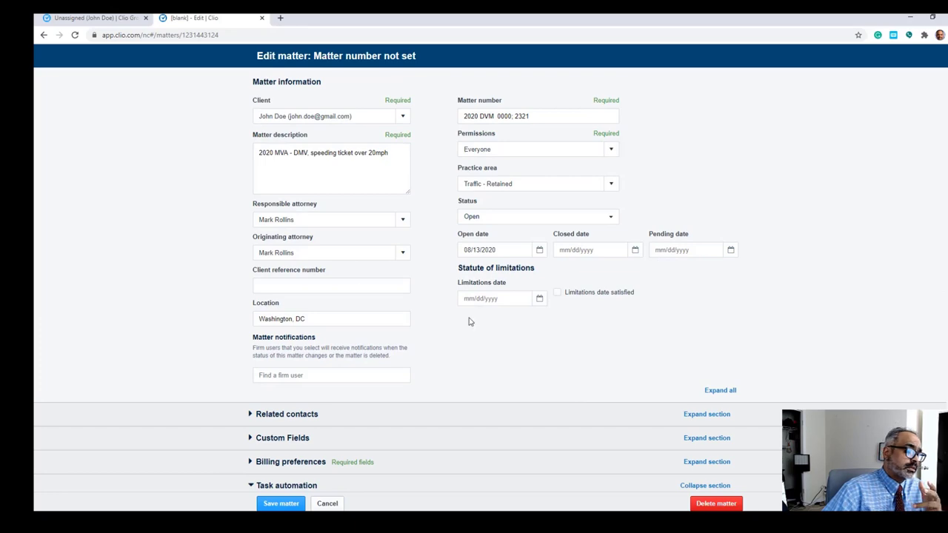
scroll(339, 385, "down", 2)
key("Return")
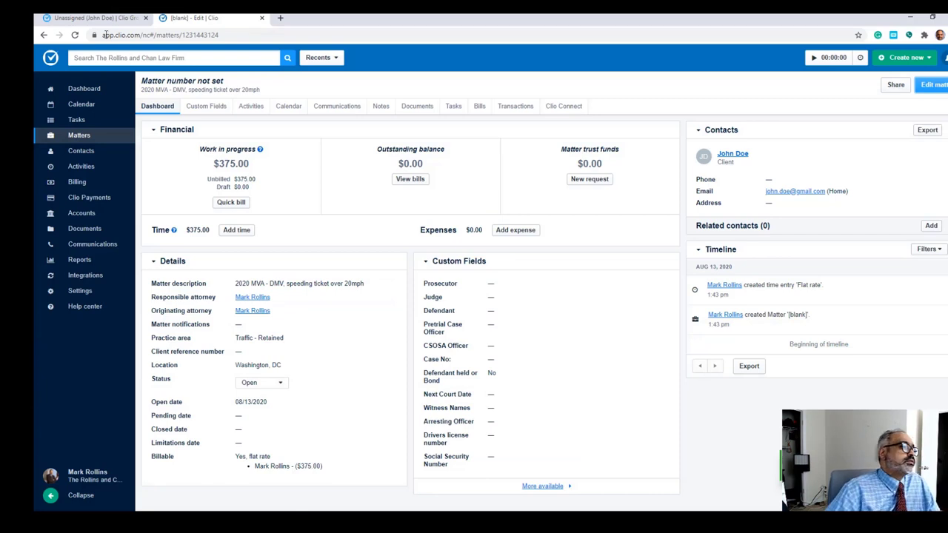
Step: Reload the matter and add a note with subject 'Interest guy' and body 'interesting guy ...'
left_click(74, 36)
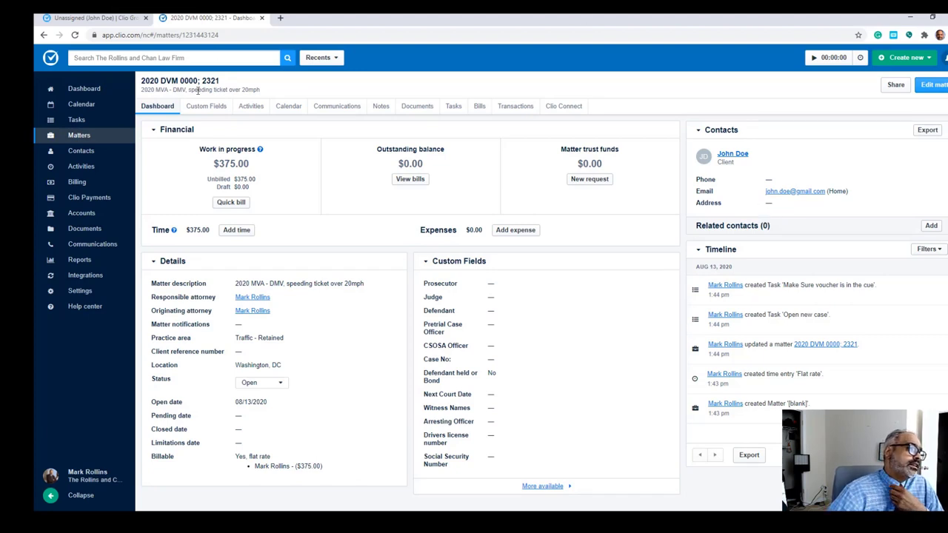
left_click(379, 107)
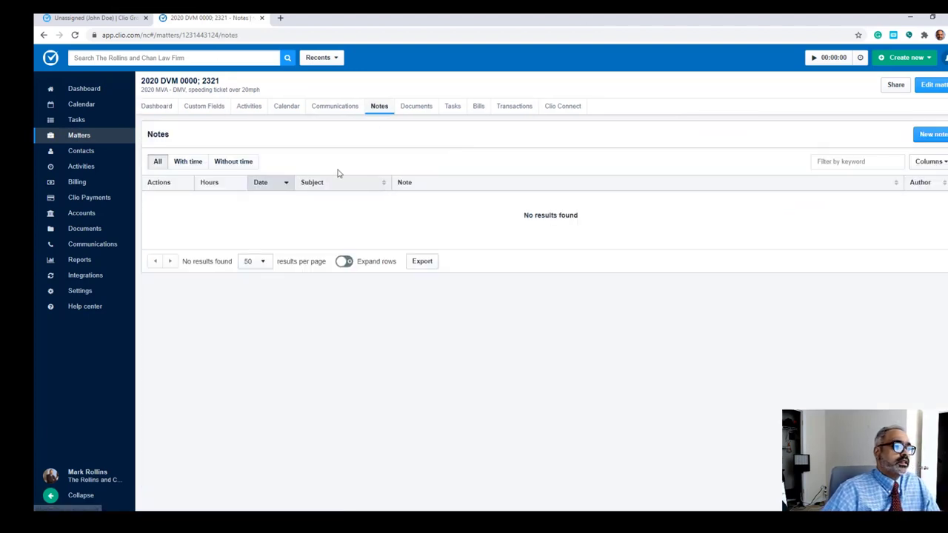
left_click(919, 139)
left_click(419, 202)
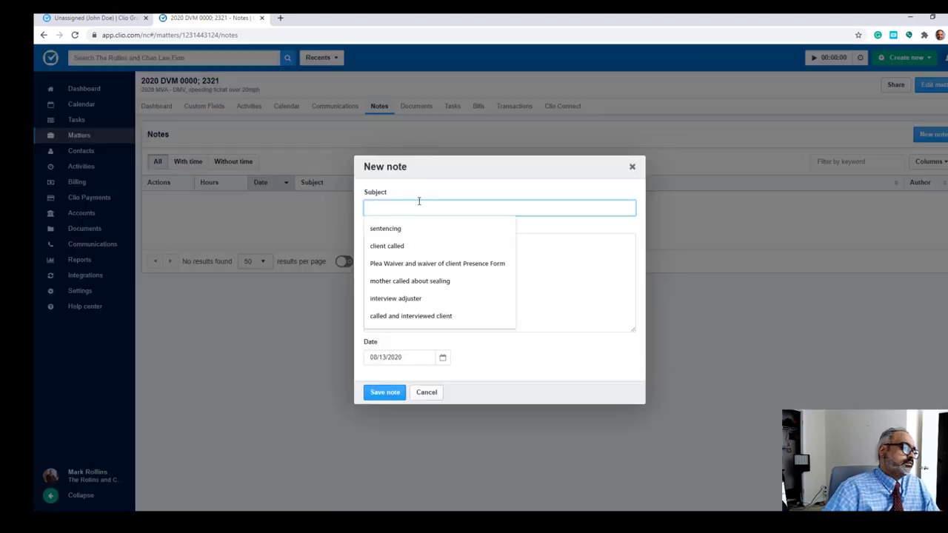
type("Interest guy")
key("Tab")
type("interesting")
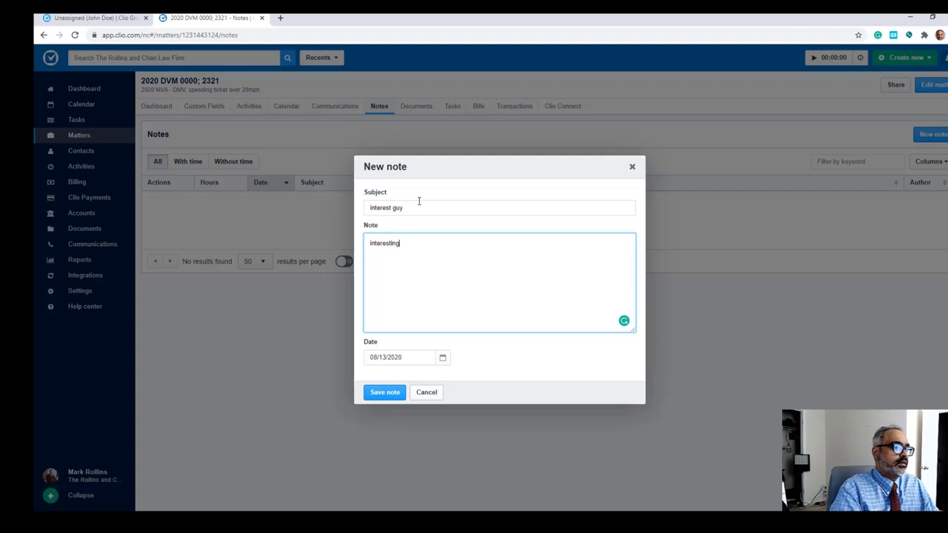
type(" guy ...")
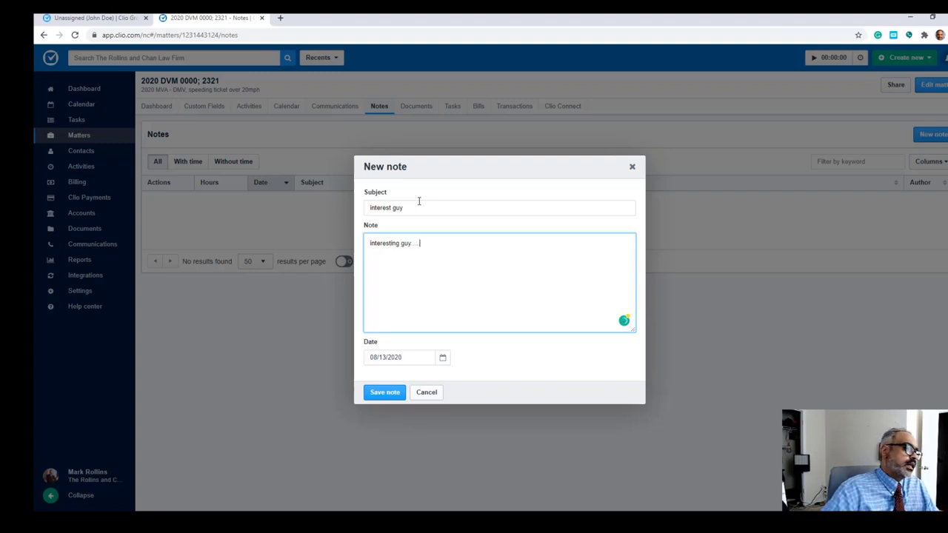
left_click(387, 393)
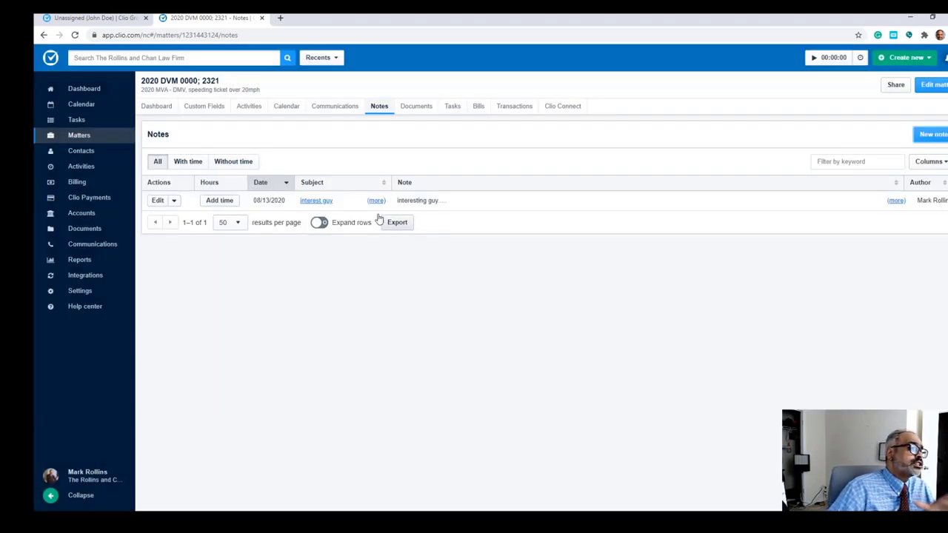
Step: Review the matter's activities and notes, then go to its Calendar tab
left_click(254, 107)
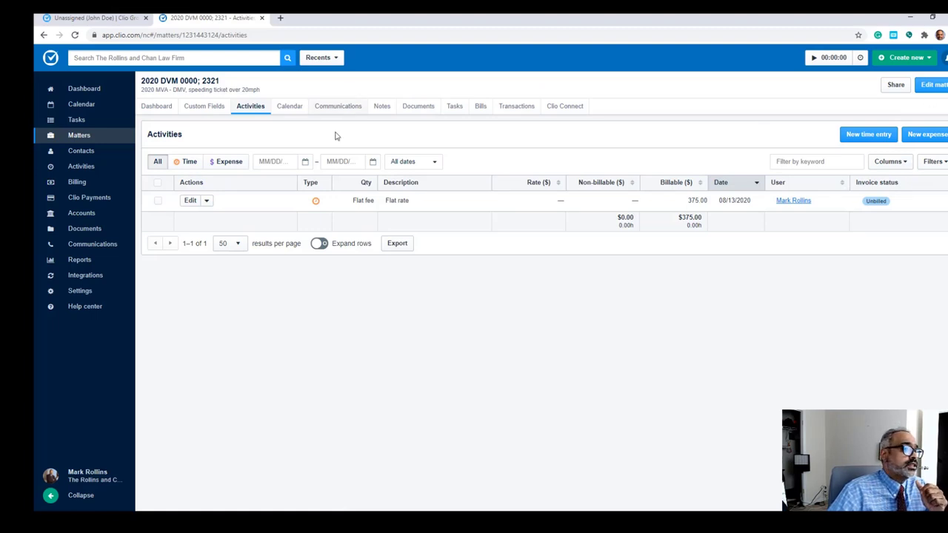
left_click(382, 107)
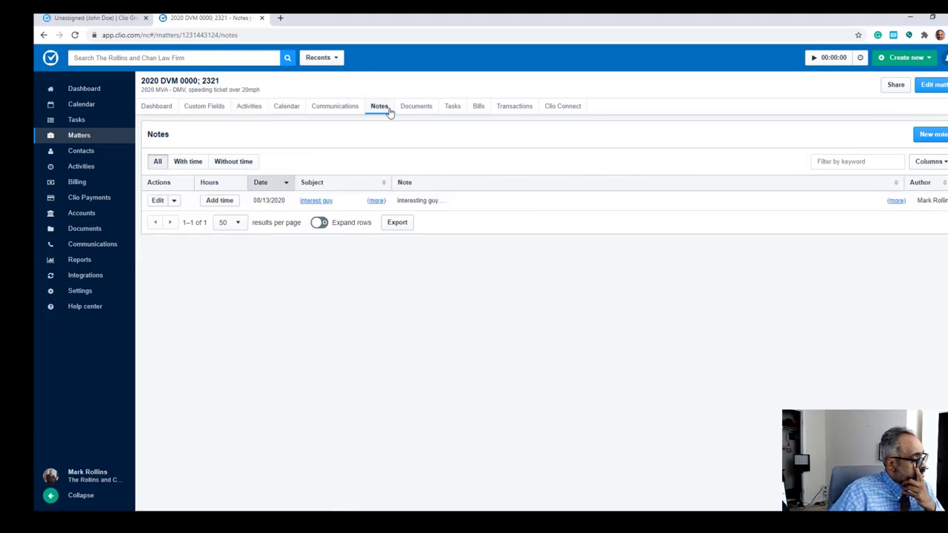
left_click(167, 111)
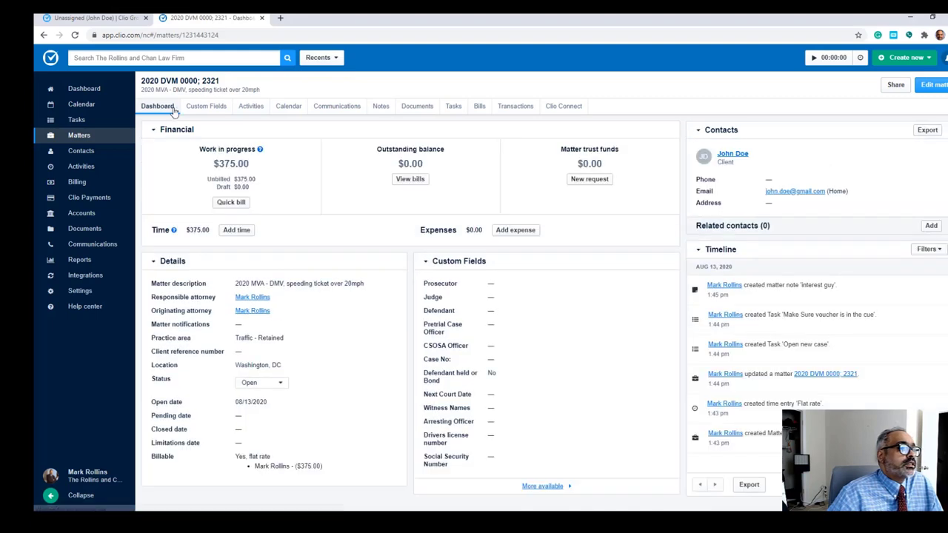
left_click(289, 106)
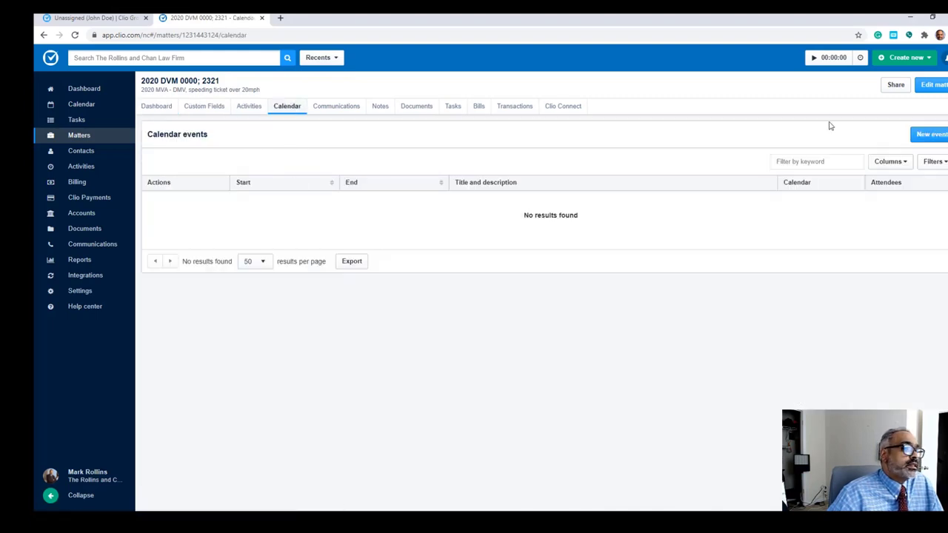
Step: Create event 'DMV - 955 Lenfant plaza' on August 27, 2020, inviting the client
left_click(927, 134)
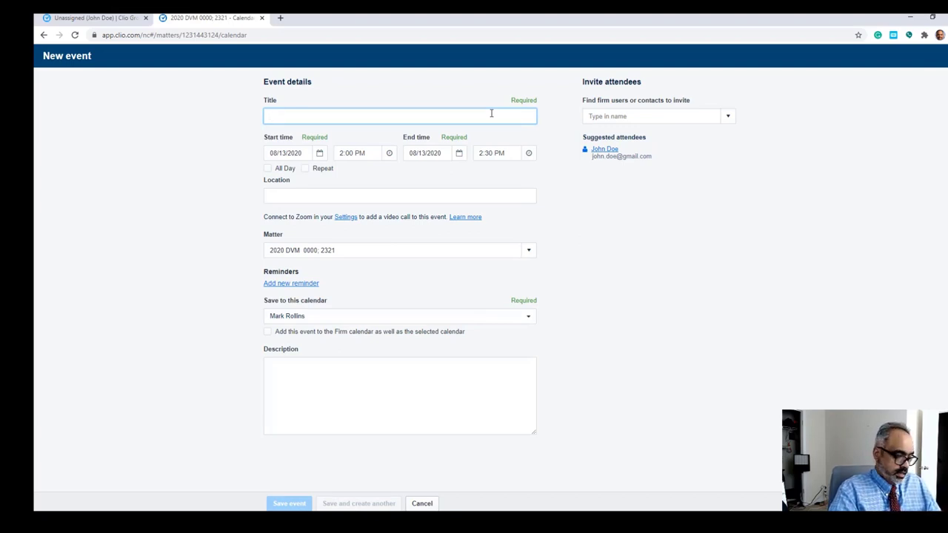
type("DMV ")
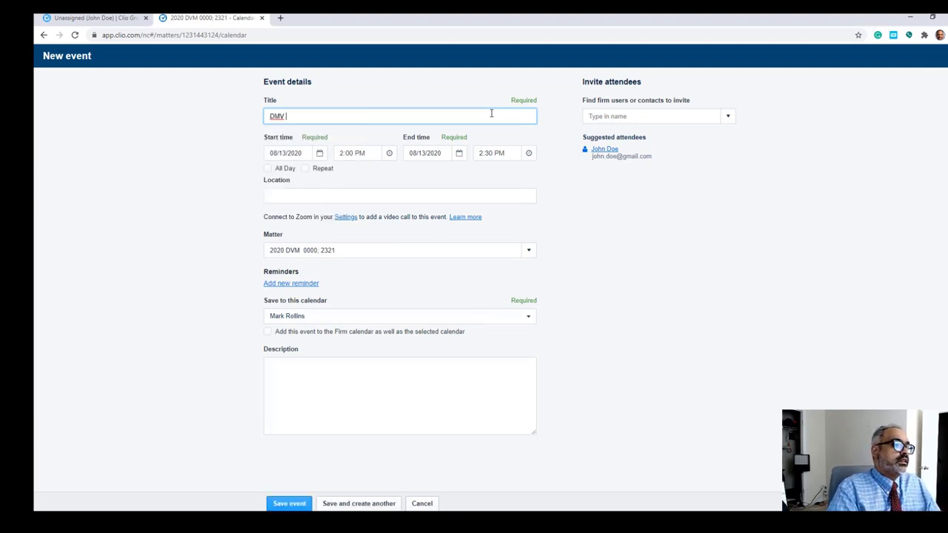
type("- 955 Len")
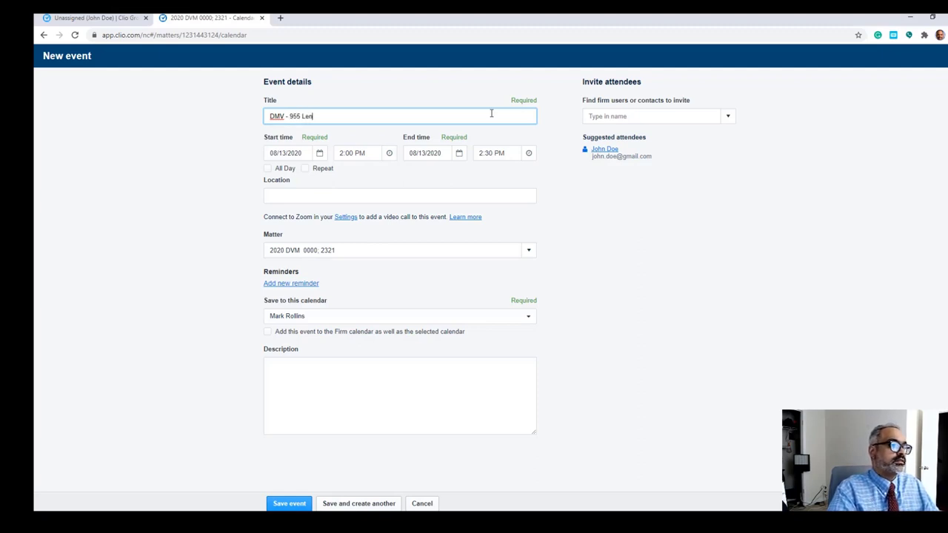
type("flant plaza")
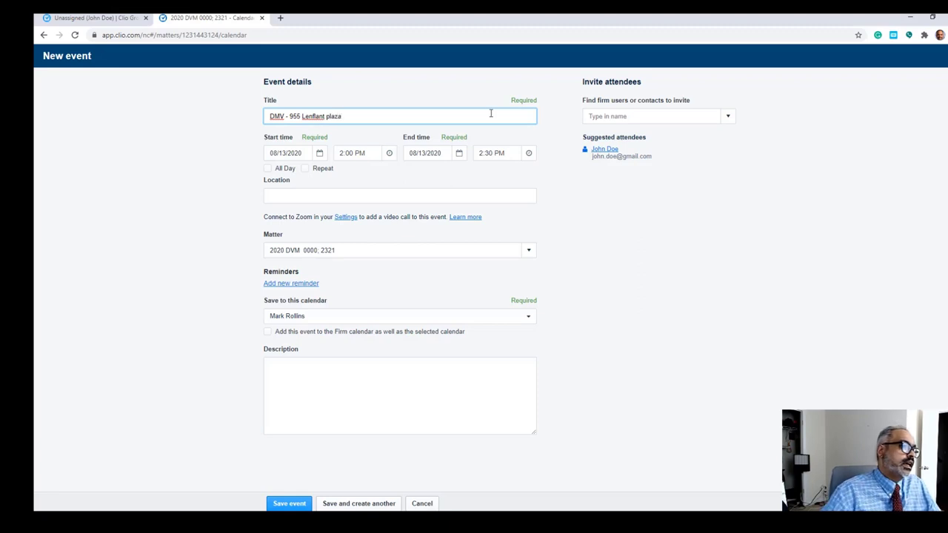
left_click(324, 154)
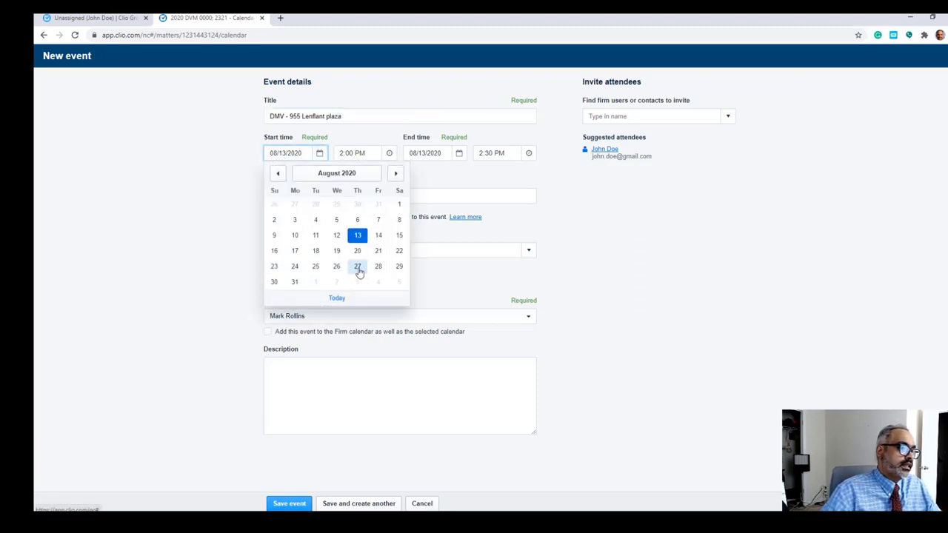
left_click(358, 267)
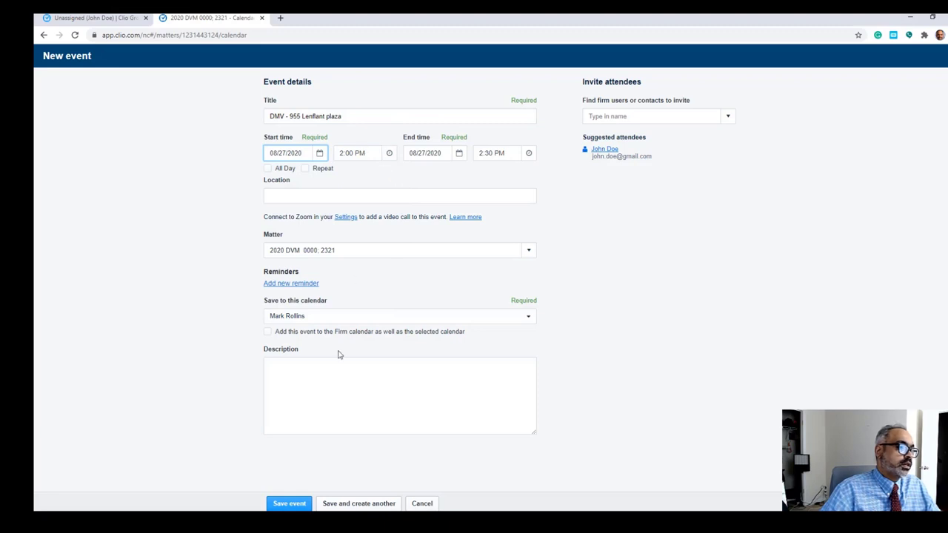
left_click(613, 150)
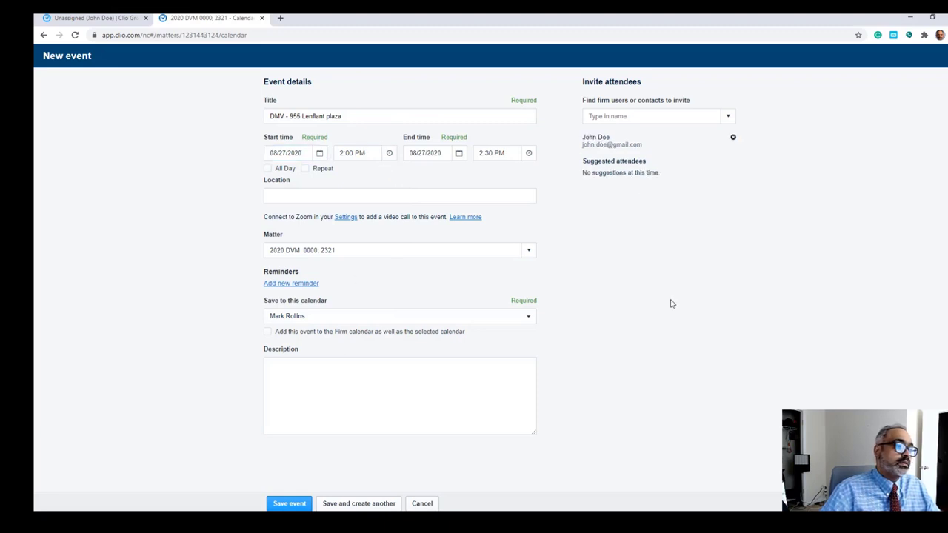
Step: Write the event description as a reminder not to forget to bring ID
left_click(377, 373)
type("as")
key("BackSpace")
type("dob")
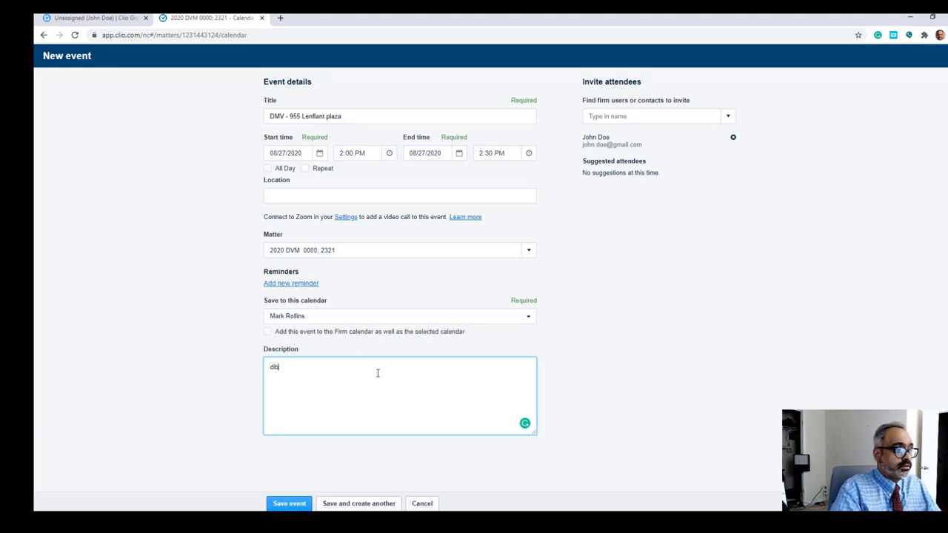
key("BackSpace")
key("BackSpace")
type("ob")
key("BackSpace")
key("BackSpace")
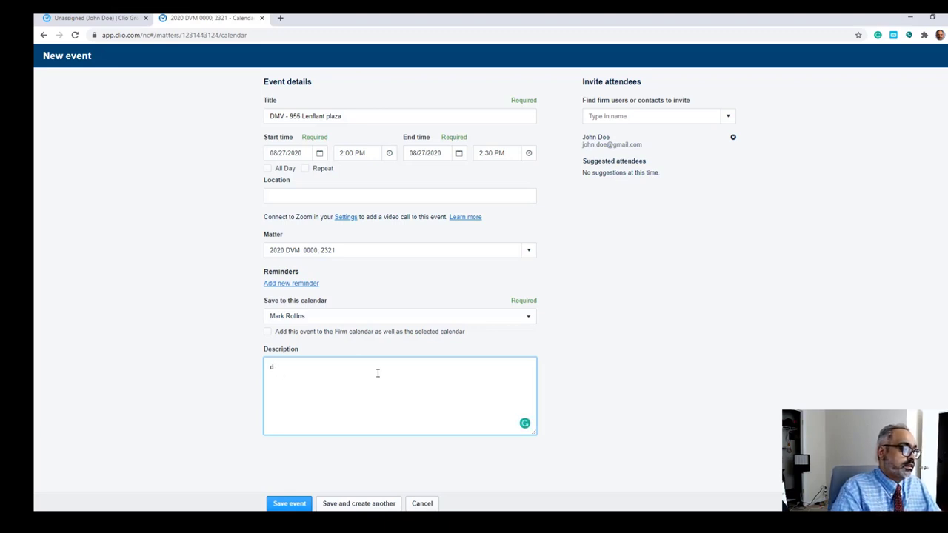
type("ont fo")
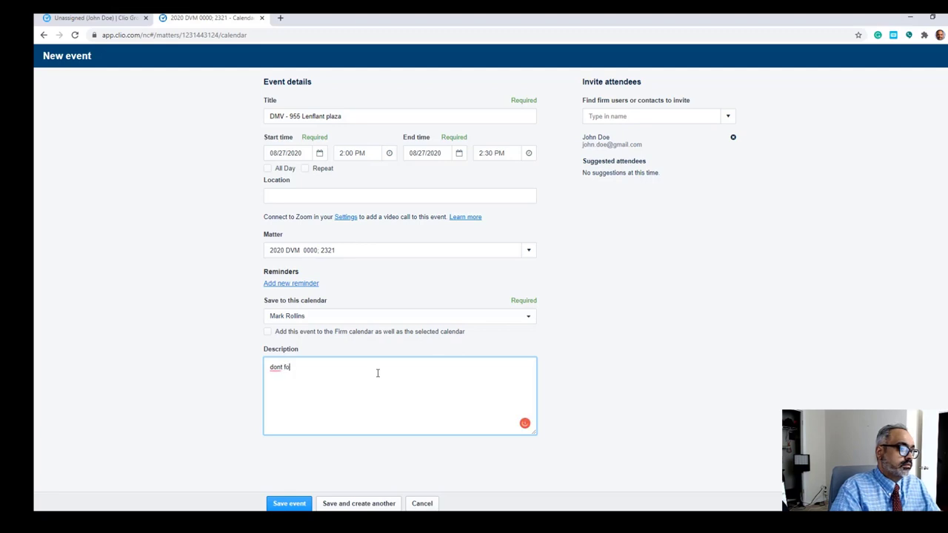
type("rget to bring id")
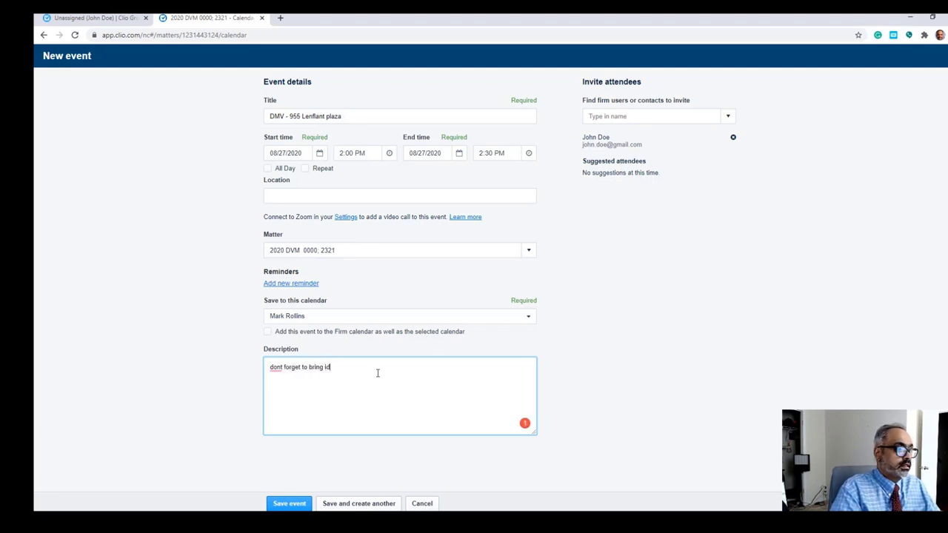
type(" ---")
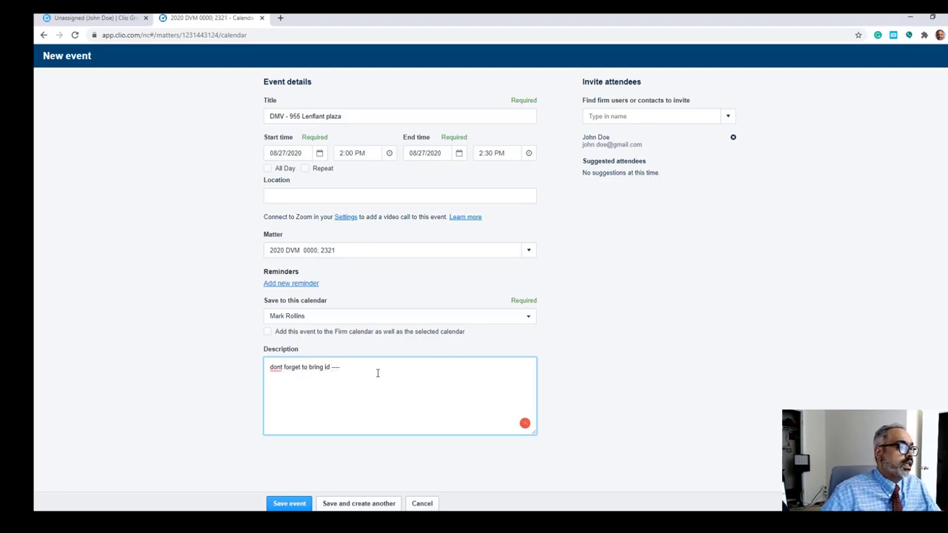
Step: Save the event, sending attendees an email notification
left_click(289, 503)
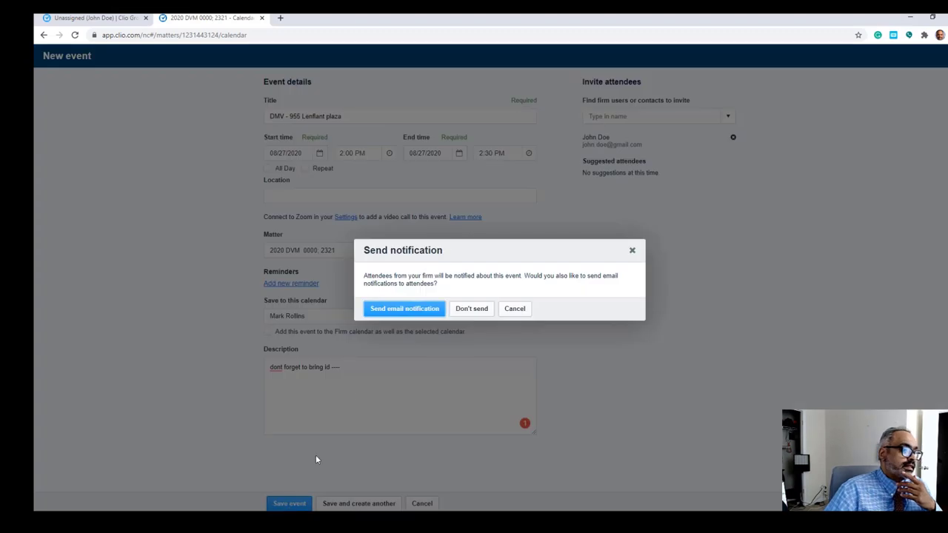
left_click(428, 315)
left_click(429, 315)
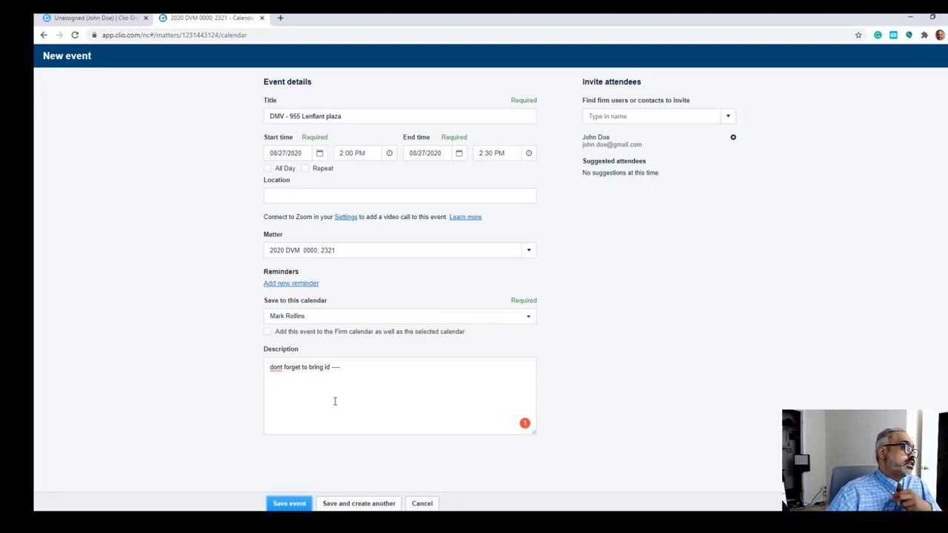
left_click(289, 503)
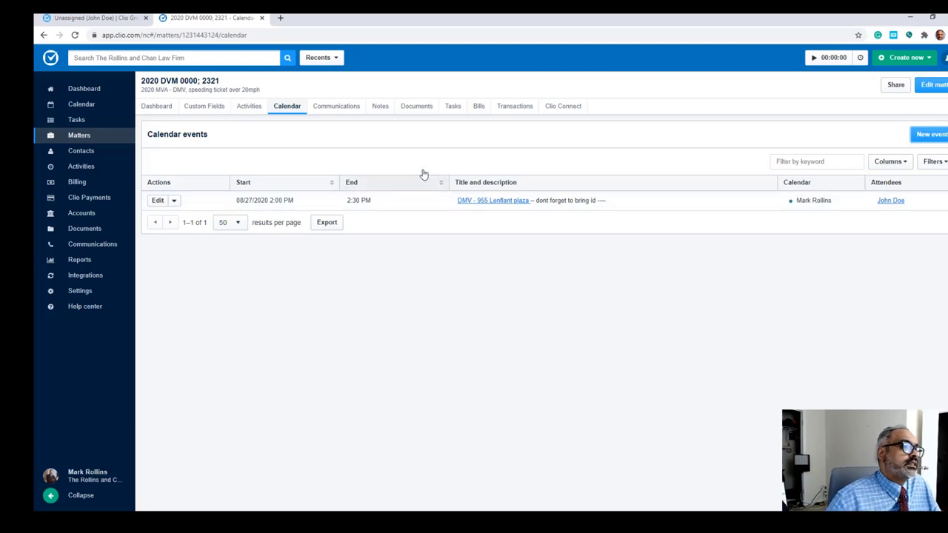
Step: Create the matter's Google Drive folder from Documents, then view its Clio document folder
left_click(416, 106)
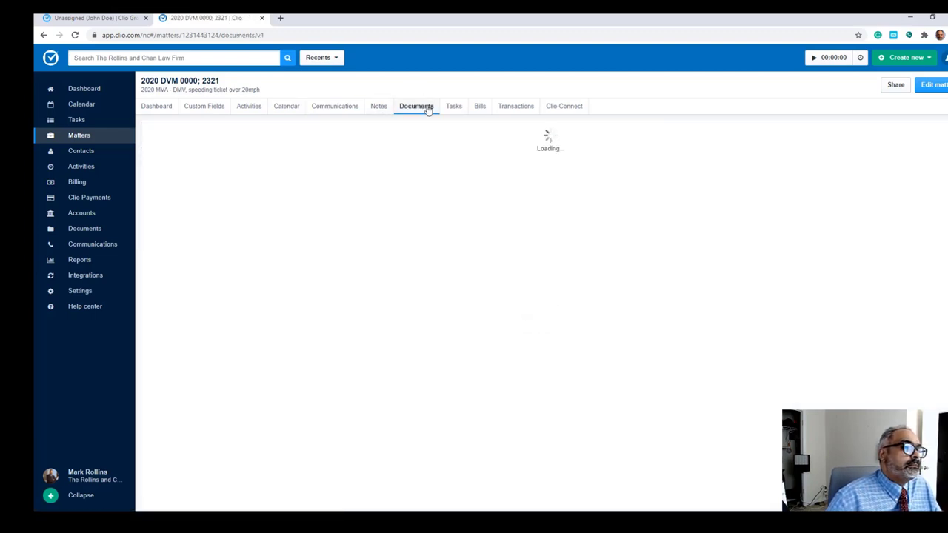
left_click(315, 226)
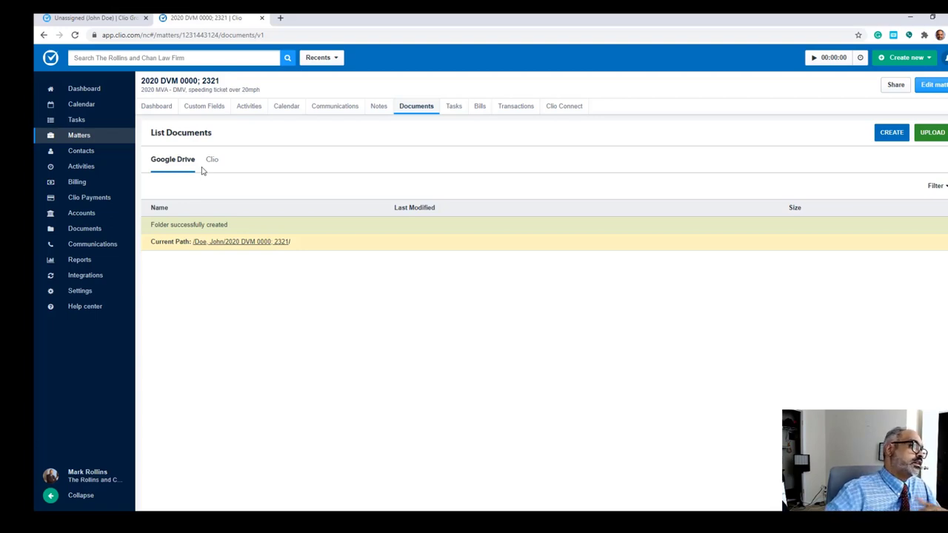
left_click(209, 159)
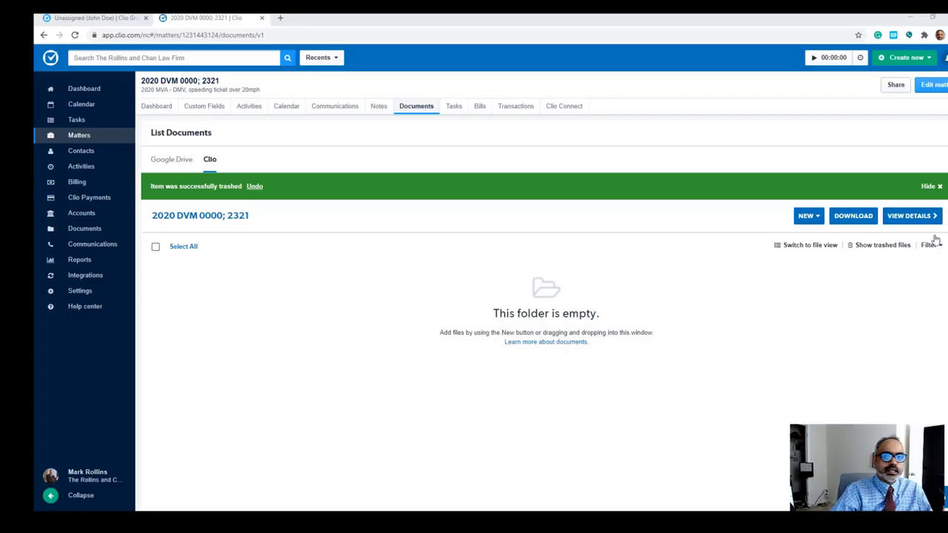
Step: Upload '2019 subpoena criminal (1).pdf' to the matter's Clio folder, then close e-Sign signer setup unsent
left_click_drag(817, 227, 530, 280)
left_click(455, 239)
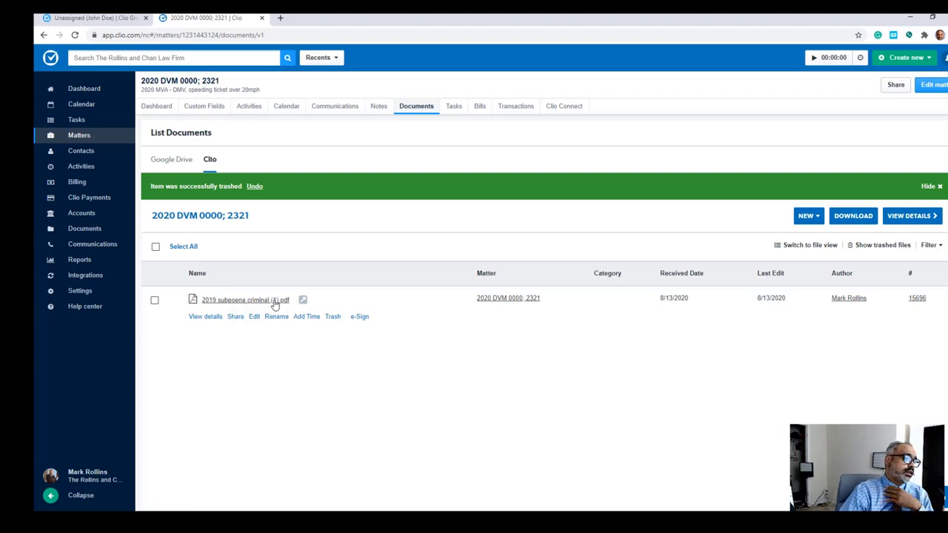
left_click(359, 317)
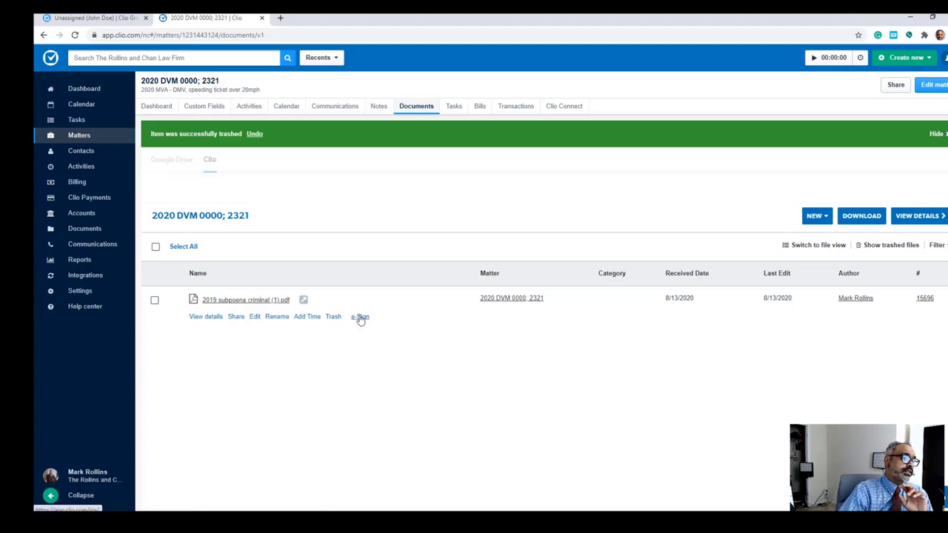
left_click(561, 236)
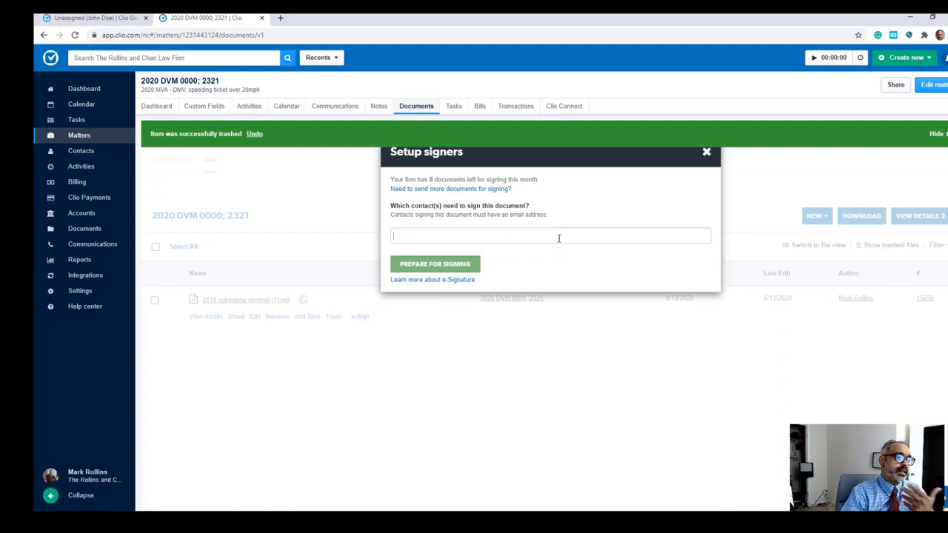
left_click(706, 153)
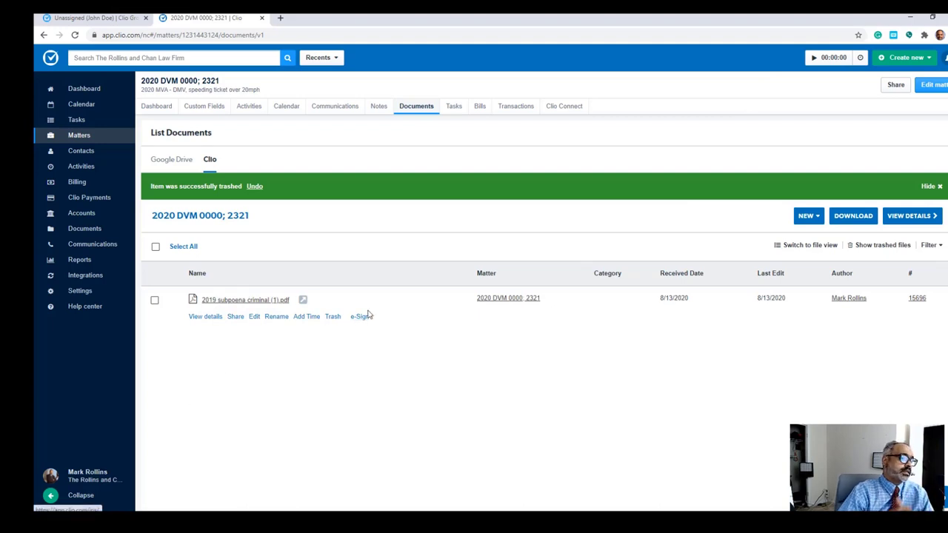
Step: View the subpoena PDF in a new tab, then return to the Clio documents list
left_click(273, 302)
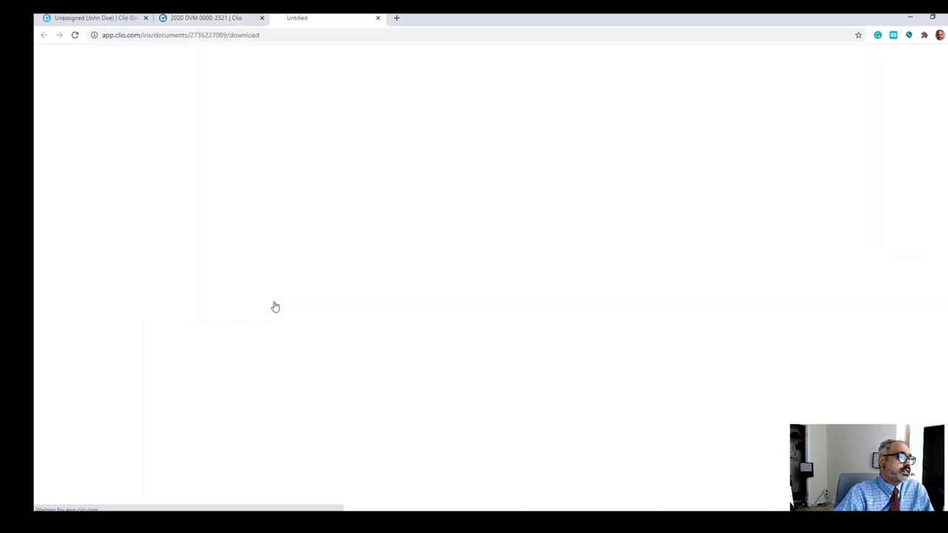
scroll(444, 259, "down", 2)
scroll(489, 222, "up", 2)
scroll(504, 183, "down", 3)
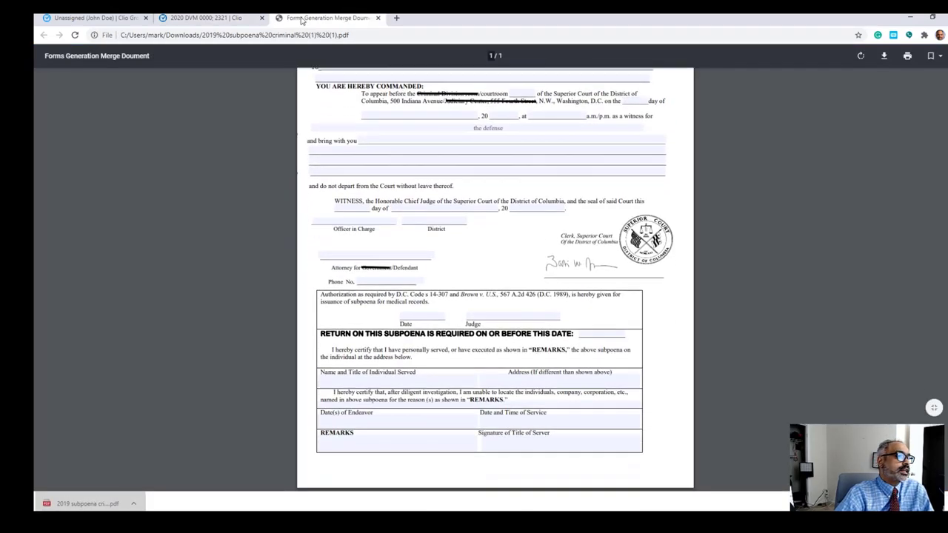
left_click(211, 18)
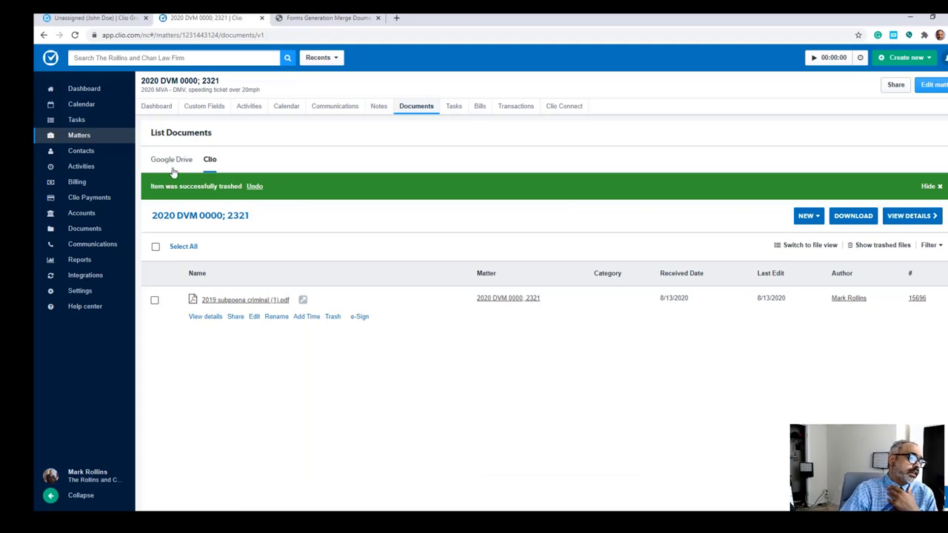
Step: Share the subpoena PDF through Clio Connect with the client contact
left_click(235, 316)
left_click(414, 200)
type("john doe")
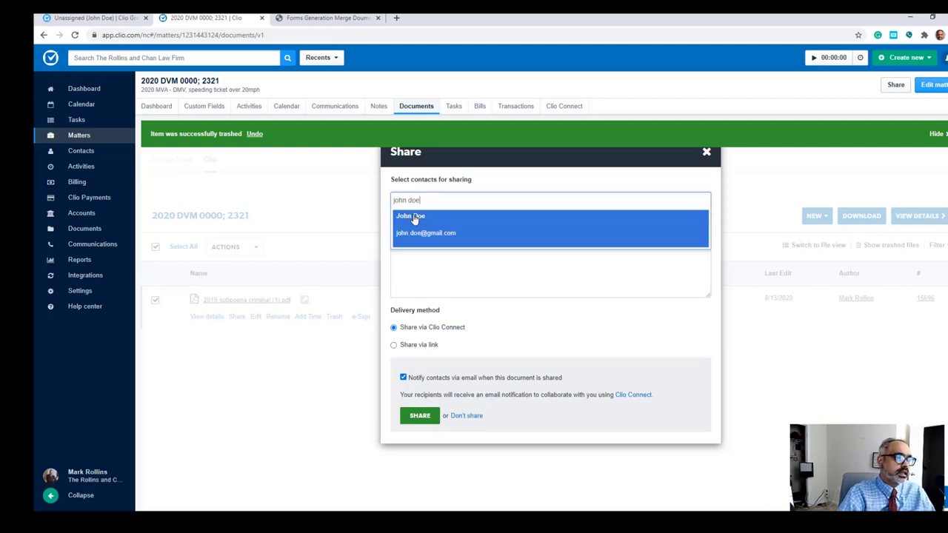
left_click(414, 223)
left_click(417, 416)
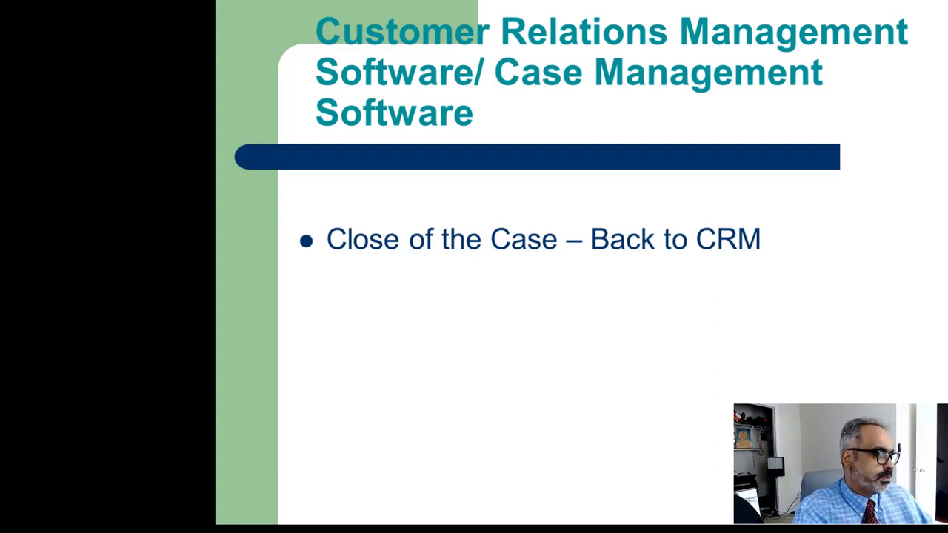
Step: Leave the Close of the Case slideshow and return to Chrome's new tab page
key("alt+Tab")
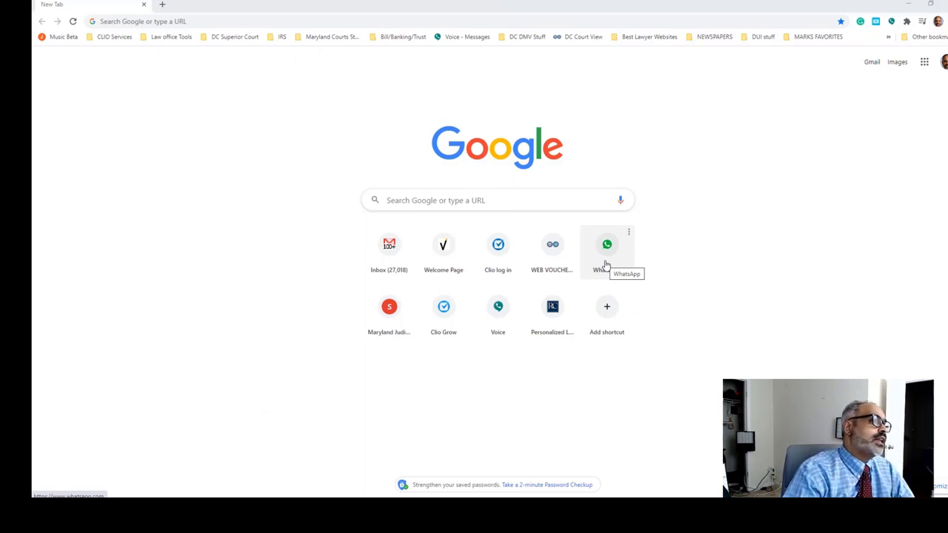
left_click(111, 22)
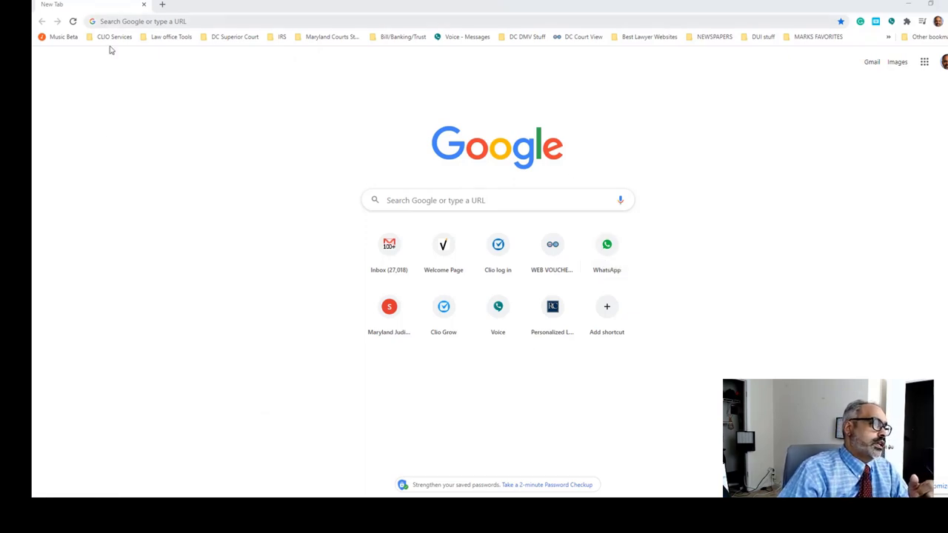
left_click(111, 37)
left_click(115, 51)
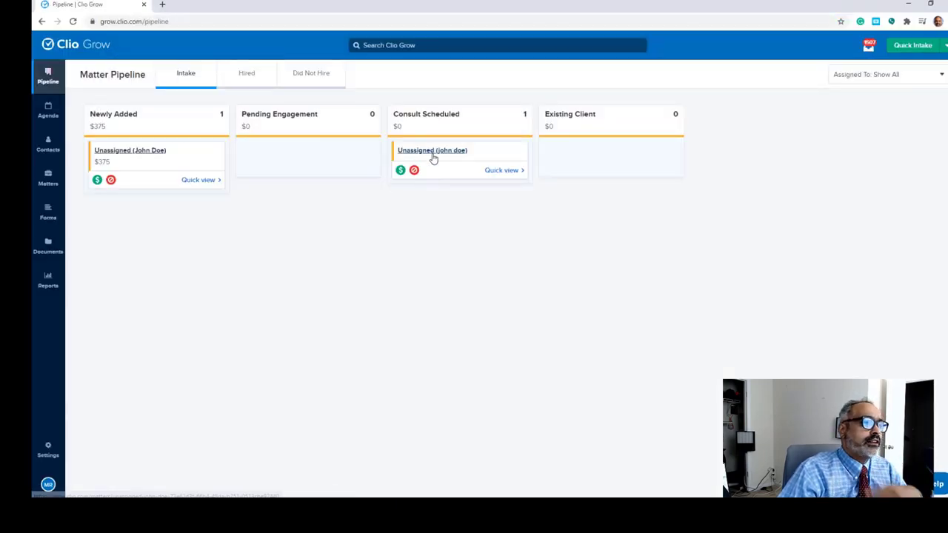
left_click(147, 151)
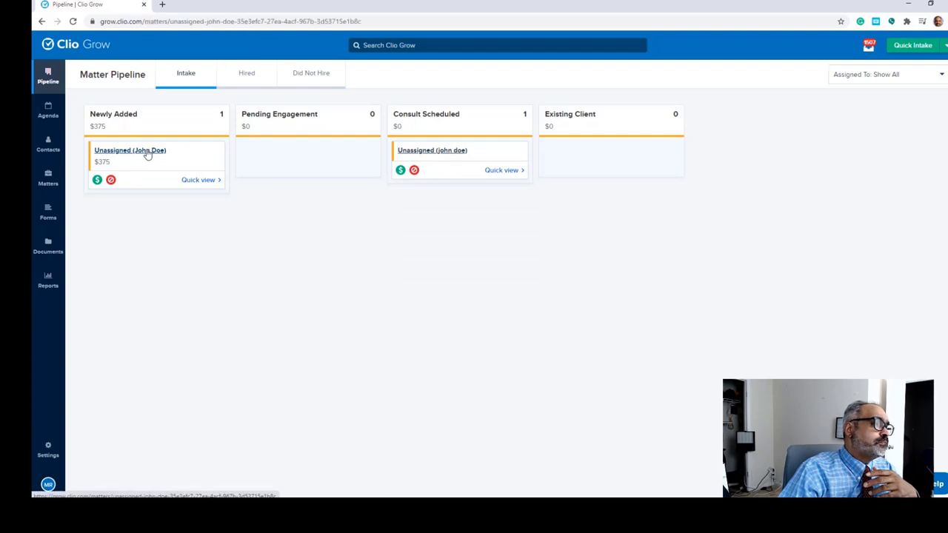
scroll(773, 286, "down", 2)
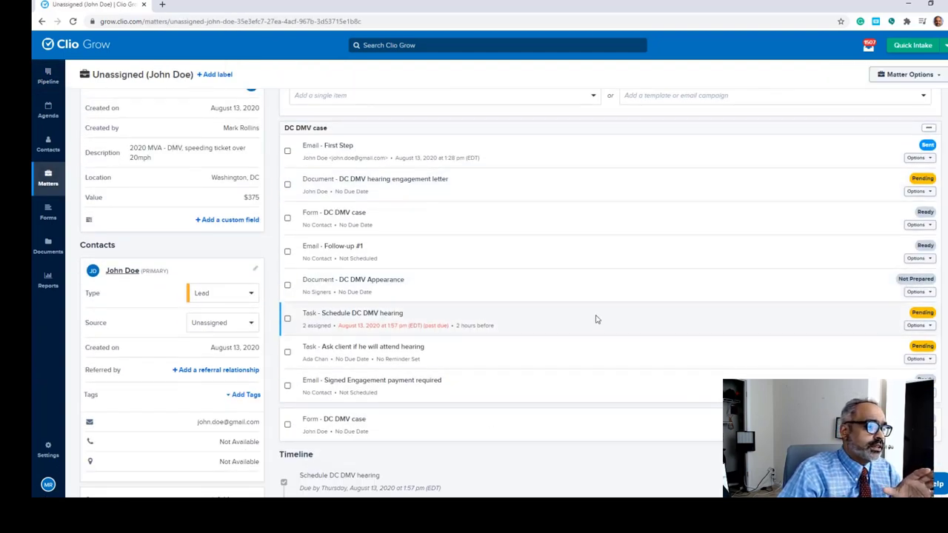
scroll(597, 320, "up", 2)
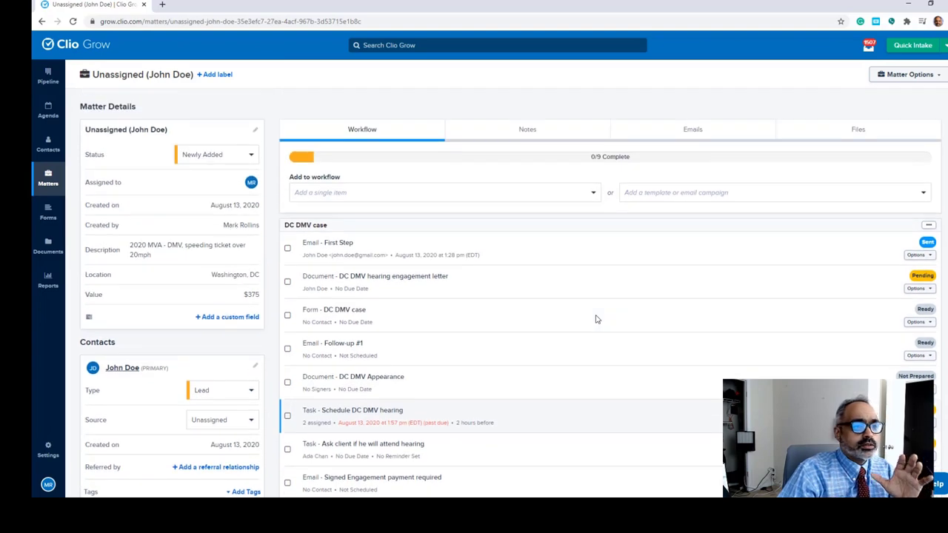
scroll(597, 319, "down", 5)
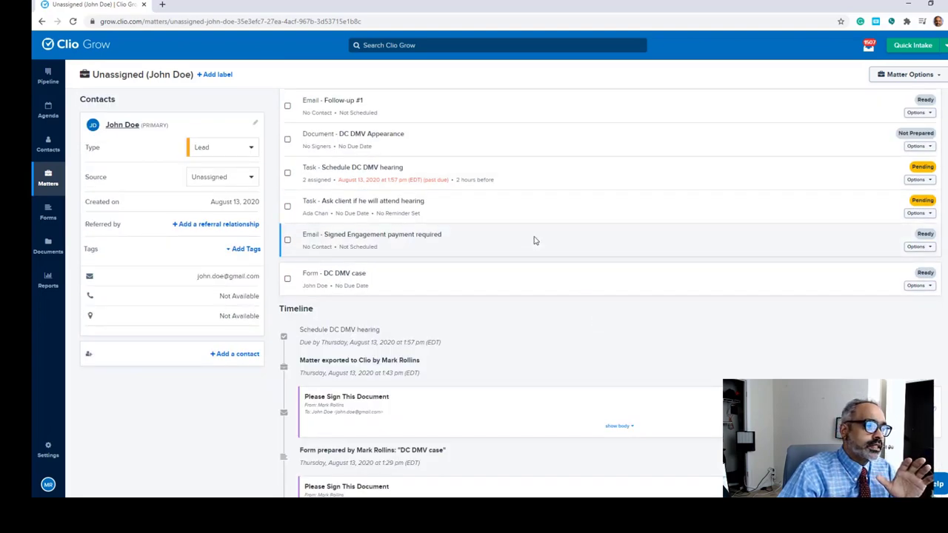
scroll(533, 240, "up", 5)
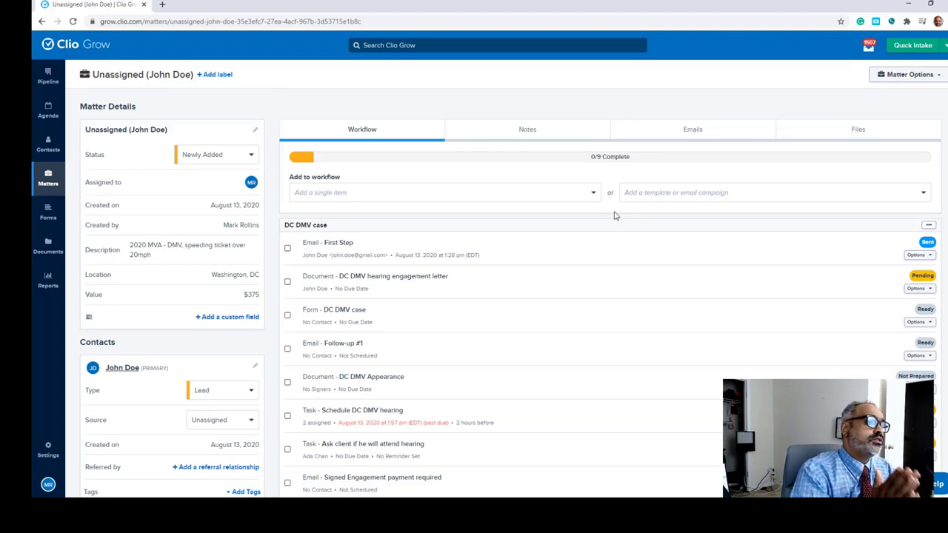
left_click(594, 192)
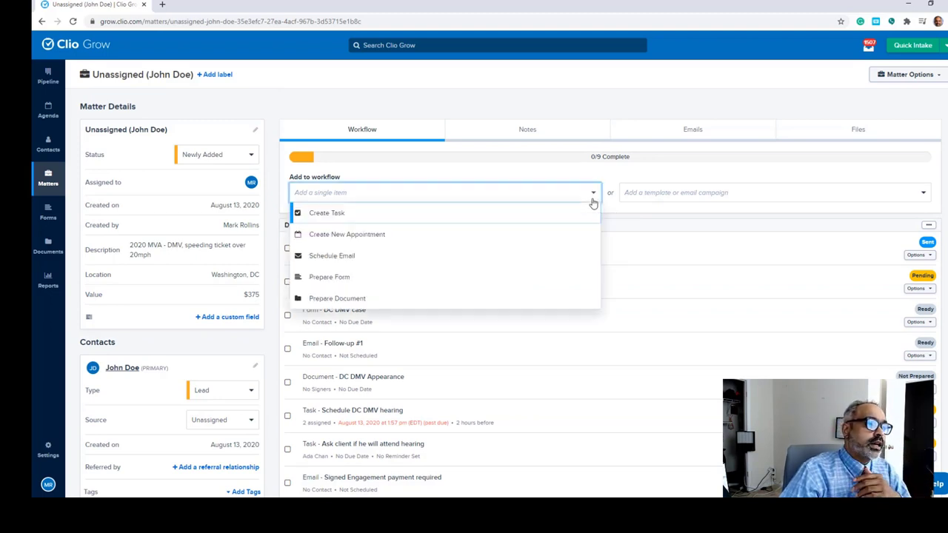
left_click(711, 176)
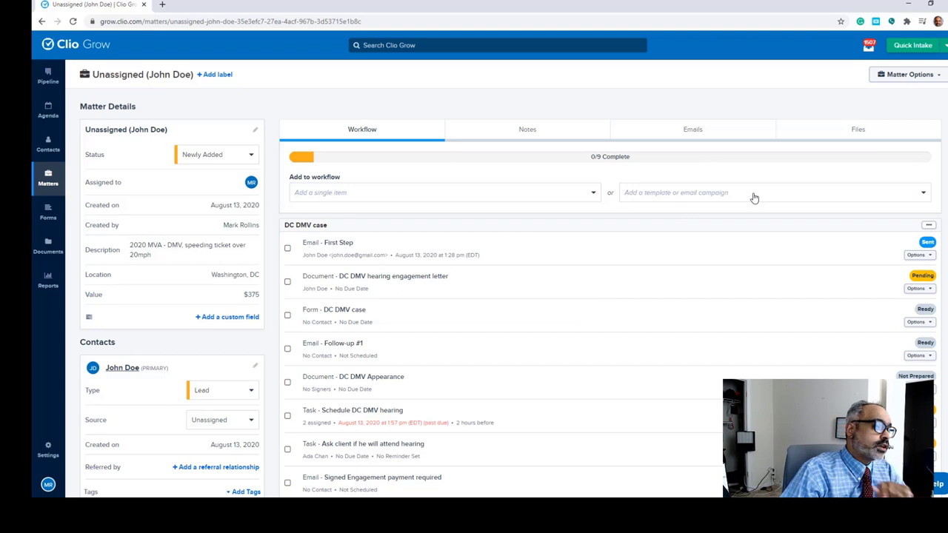
Step: Apply the Case Closed template to the DC DMV matter and review the Case Closed Email's options
left_click(754, 194)
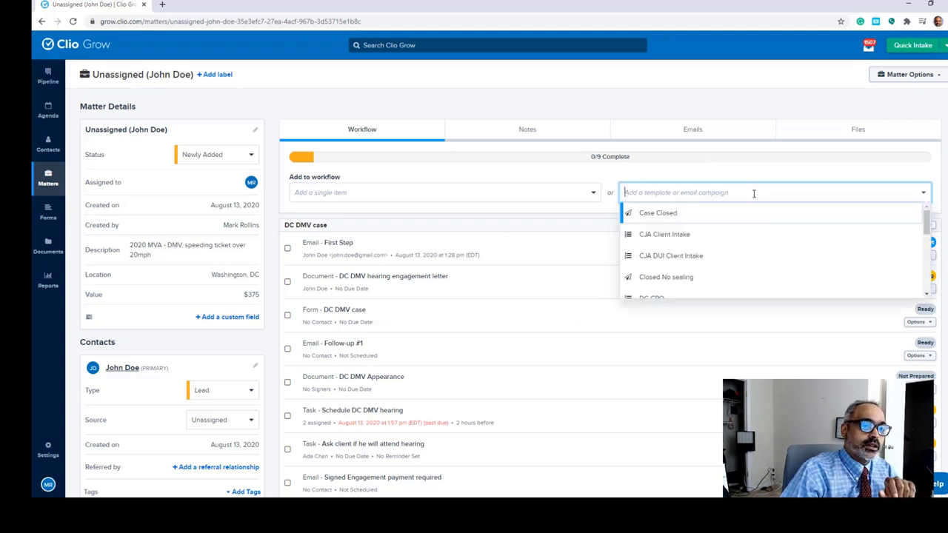
left_click(658, 214)
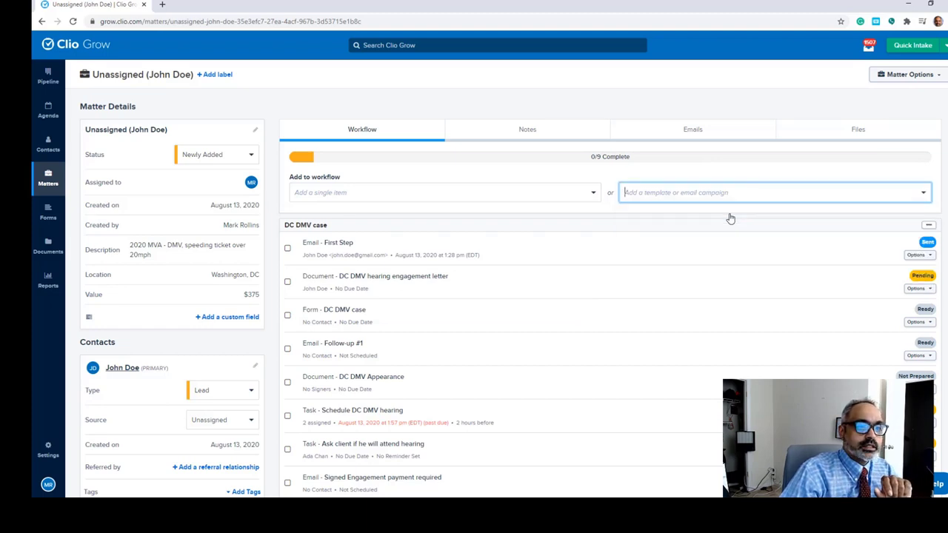
scroll(730, 217, "down", 4)
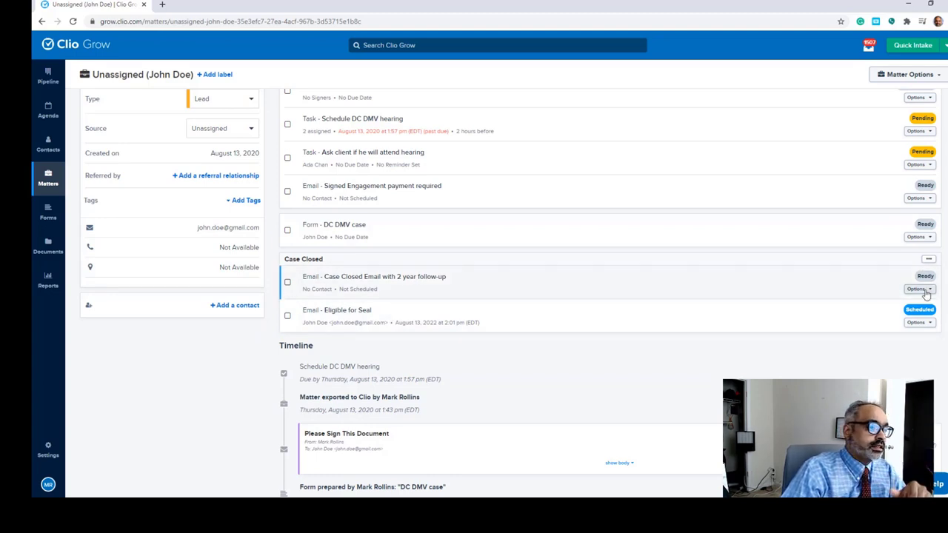
left_click(918, 290)
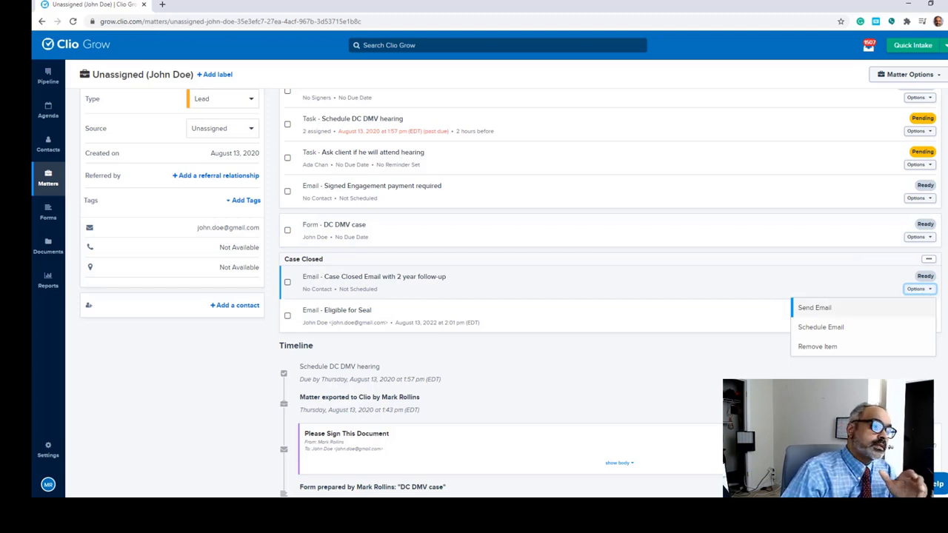
left_click(840, 365)
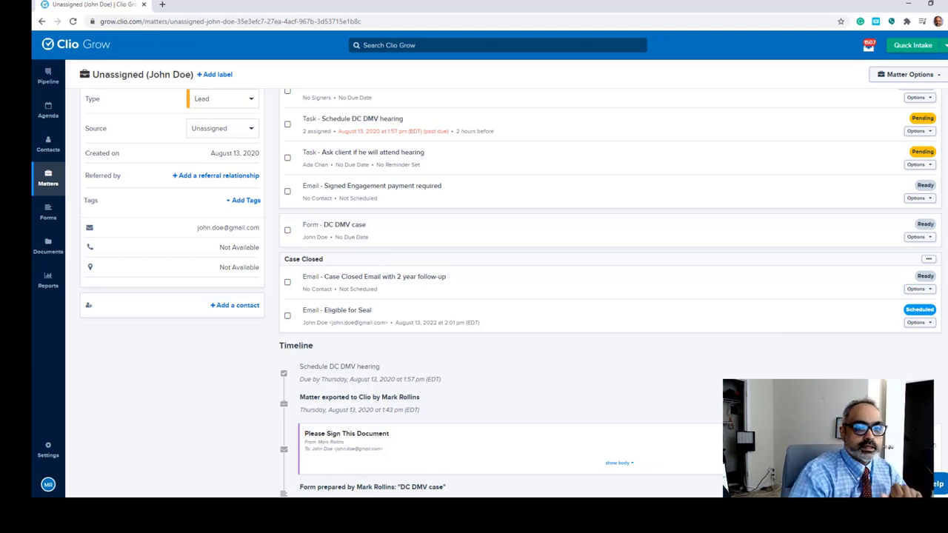
left_click(922, 290)
left_click(890, 311)
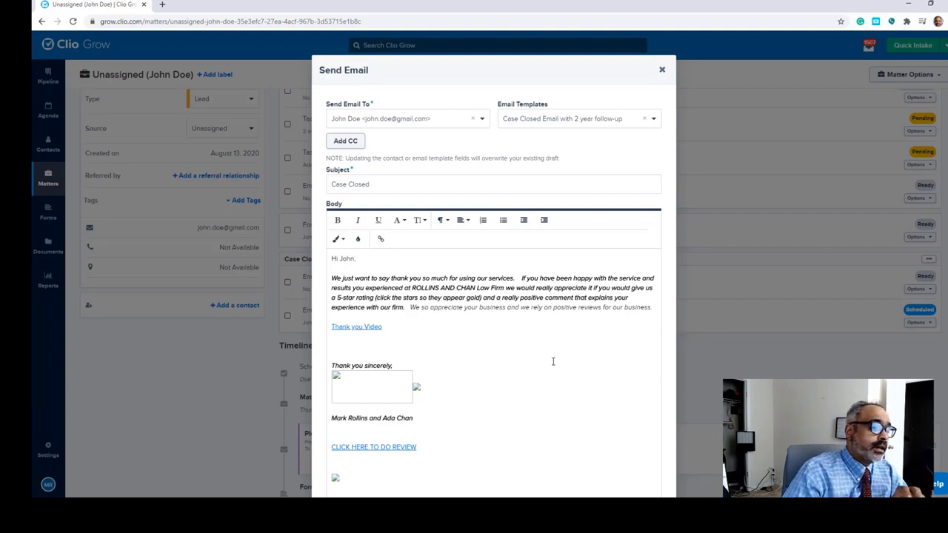
scroll(481, 385, "down", 1)
scroll(560, 281, "up", 1)
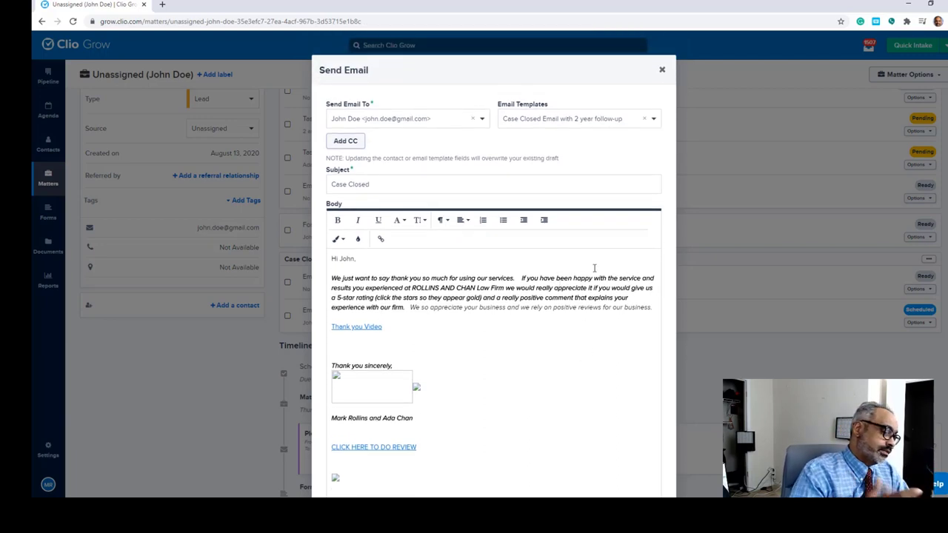
left_click(662, 71)
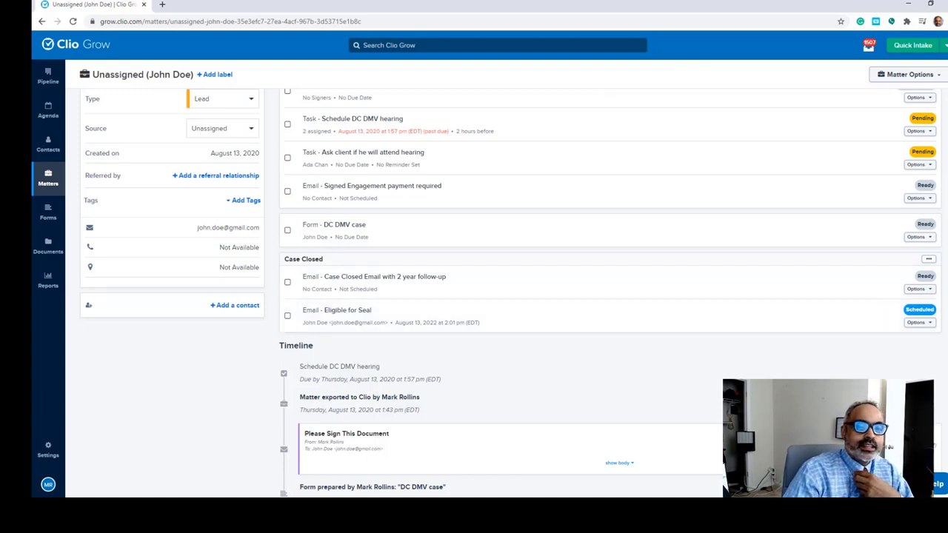
left_click(919, 322)
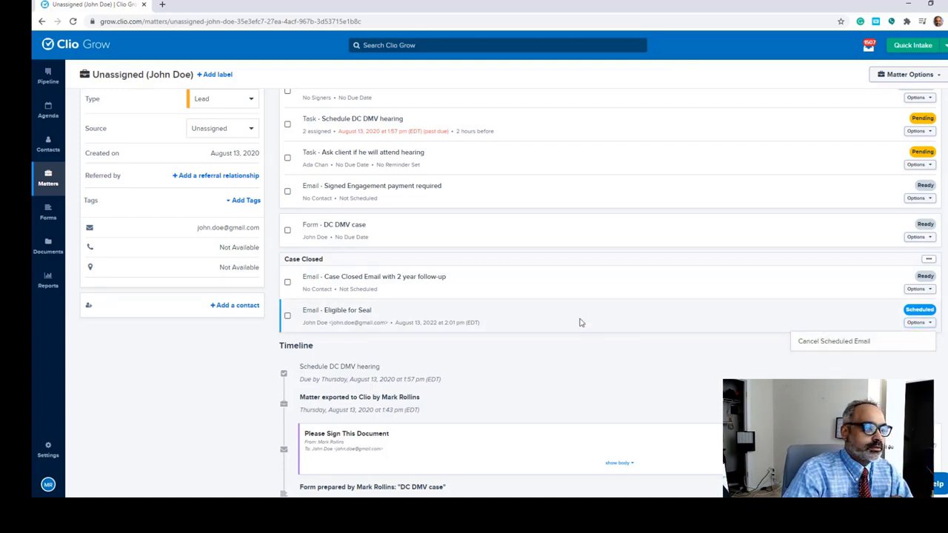
scroll(550, 345, "down", 3)
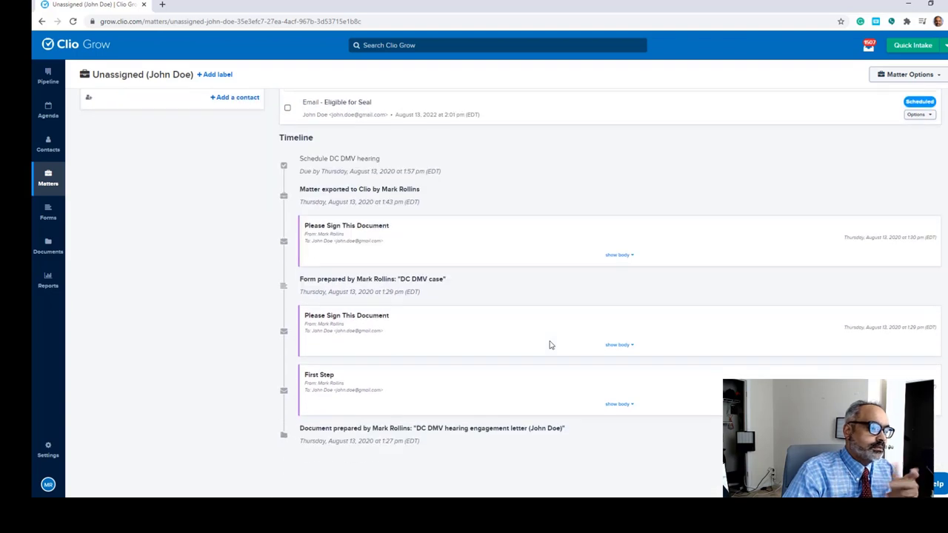
scroll(629, 256, "up", 4)
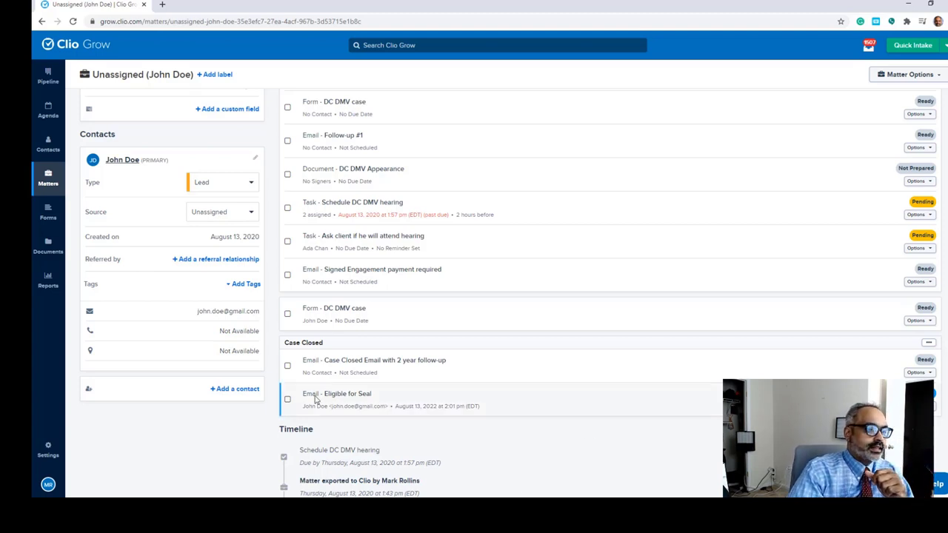
scroll(414, 311, "down", 3)
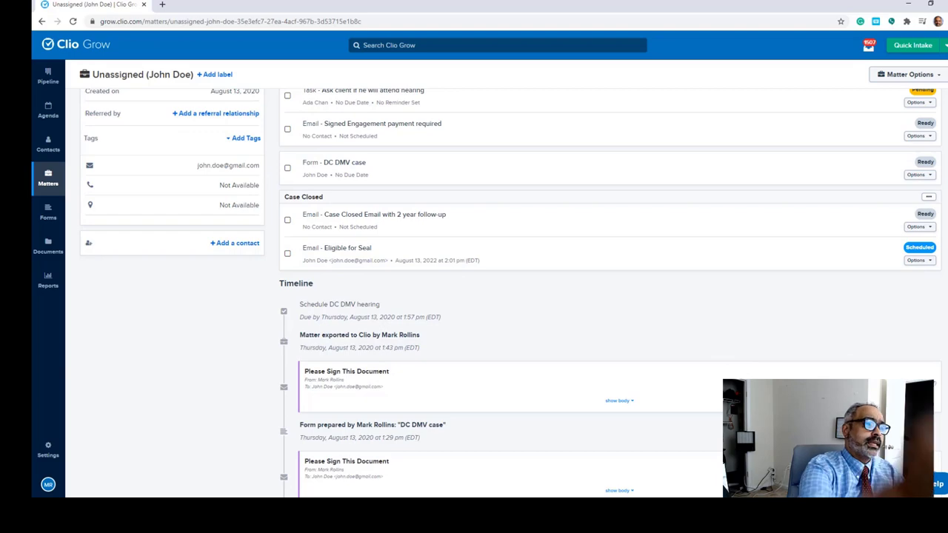
scroll(685, 299, "up", 3)
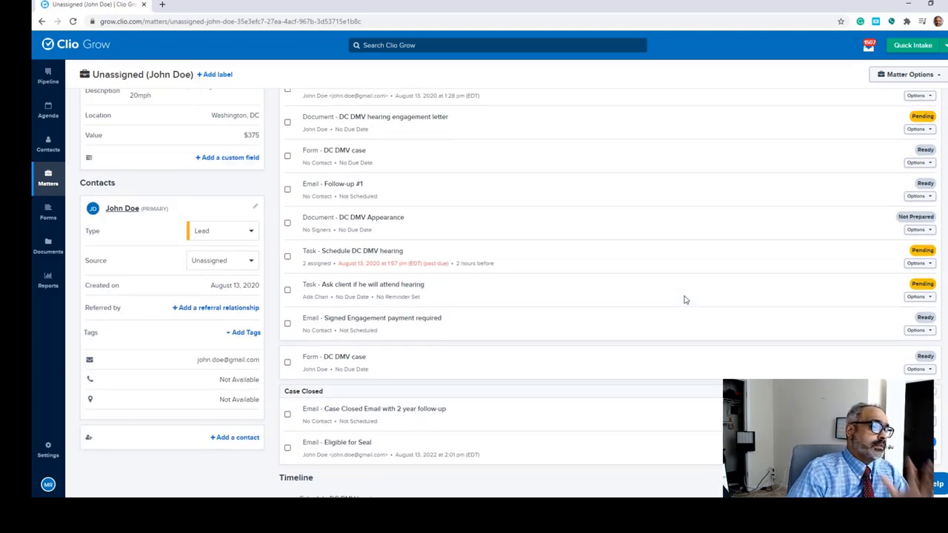
scroll(685, 299, "up", 3)
scroll(685, 299, "down", 1)
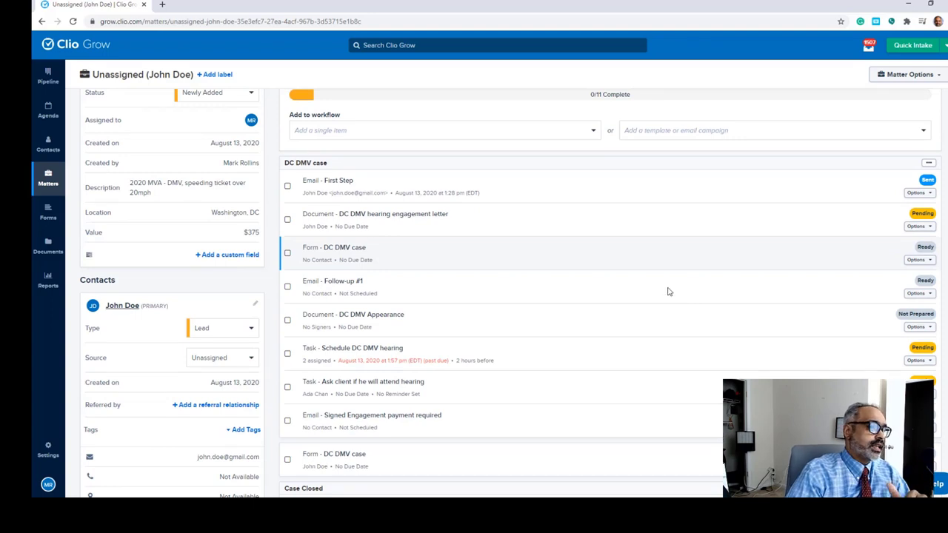
scroll(641, 249, "up", 1)
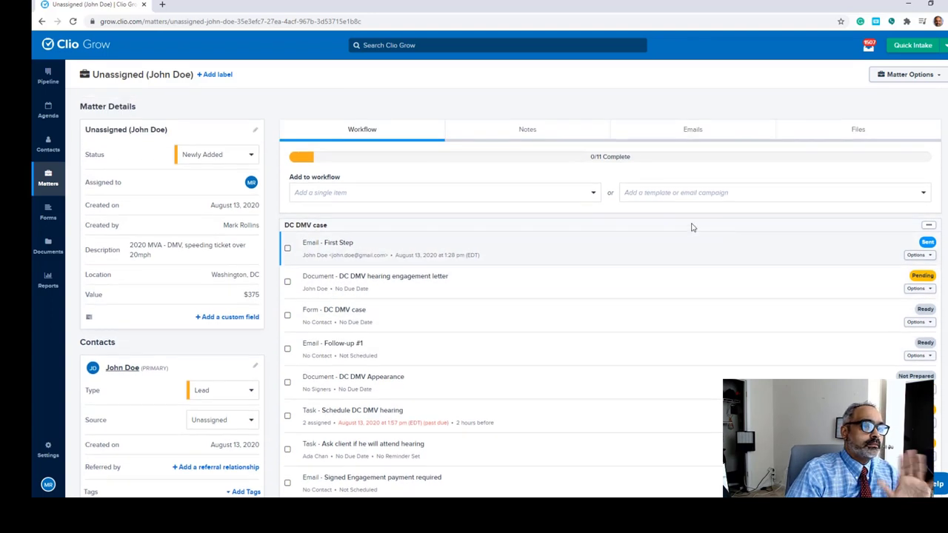
left_click(587, 200)
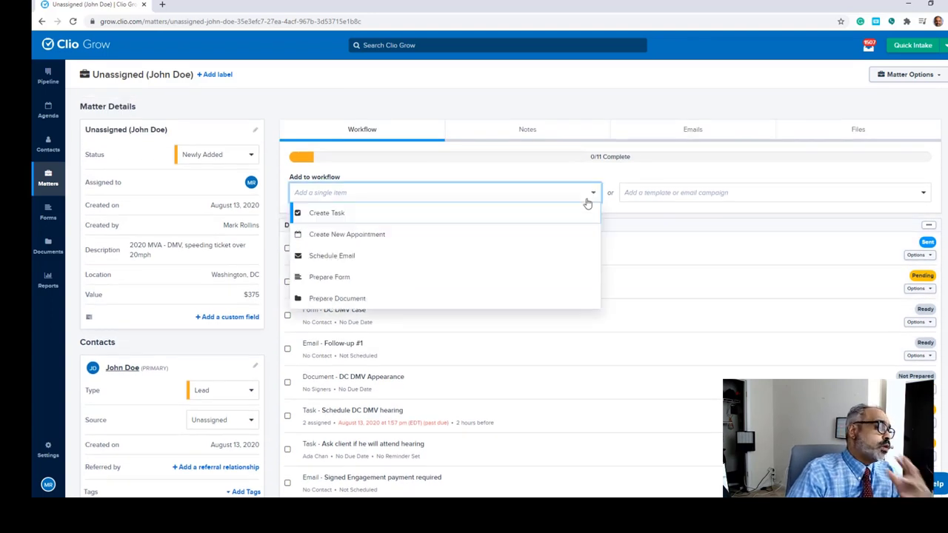
left_click(540, 264)
left_click(595, 121)
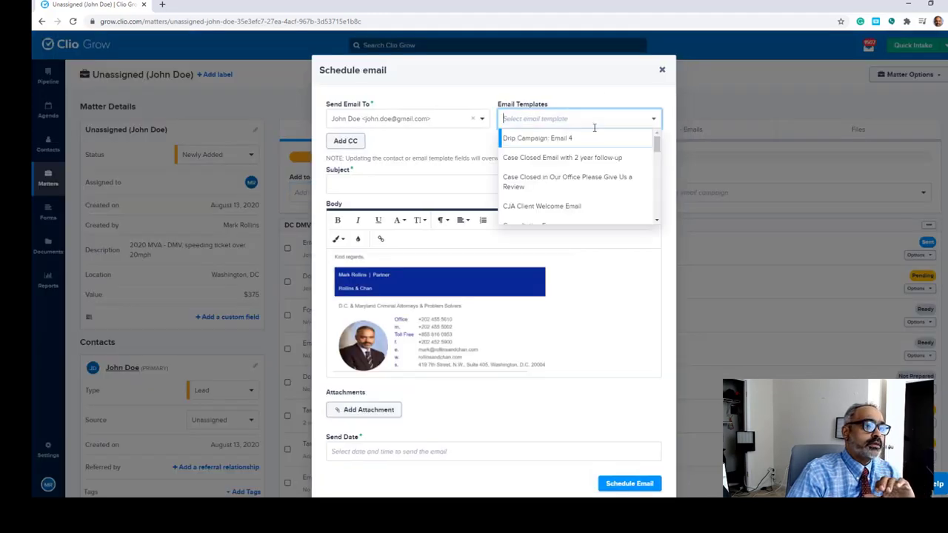
left_click(603, 158)
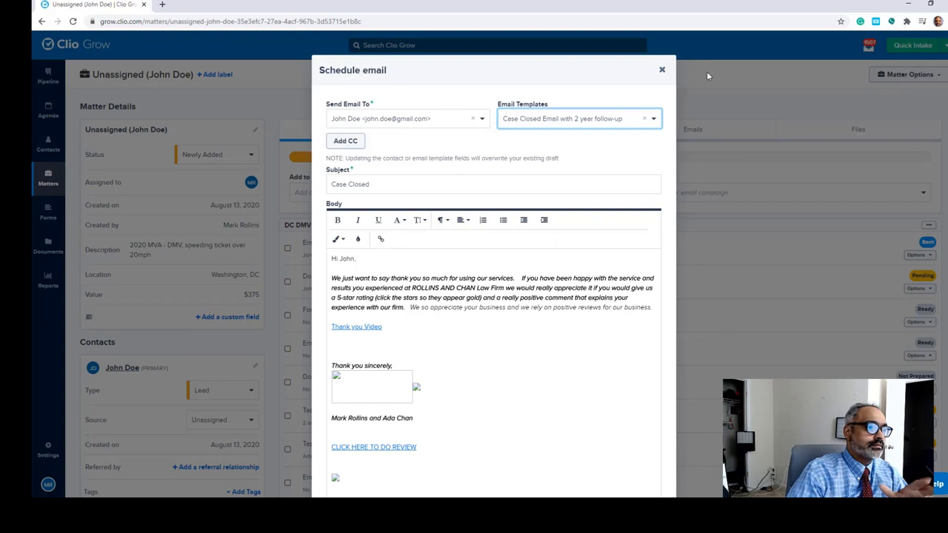
left_click(653, 127)
scroll(644, 156, "down", 2)
left_click(622, 183)
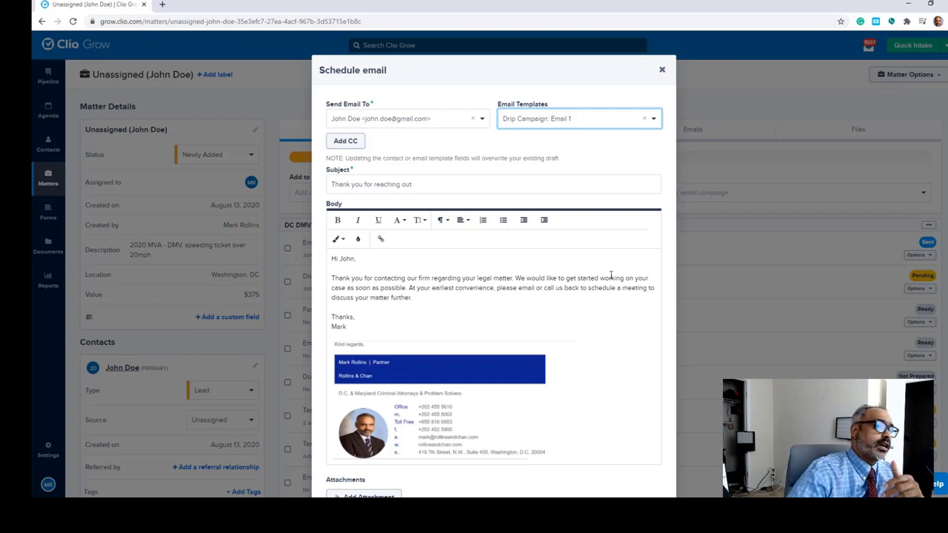
left_click(662, 70)
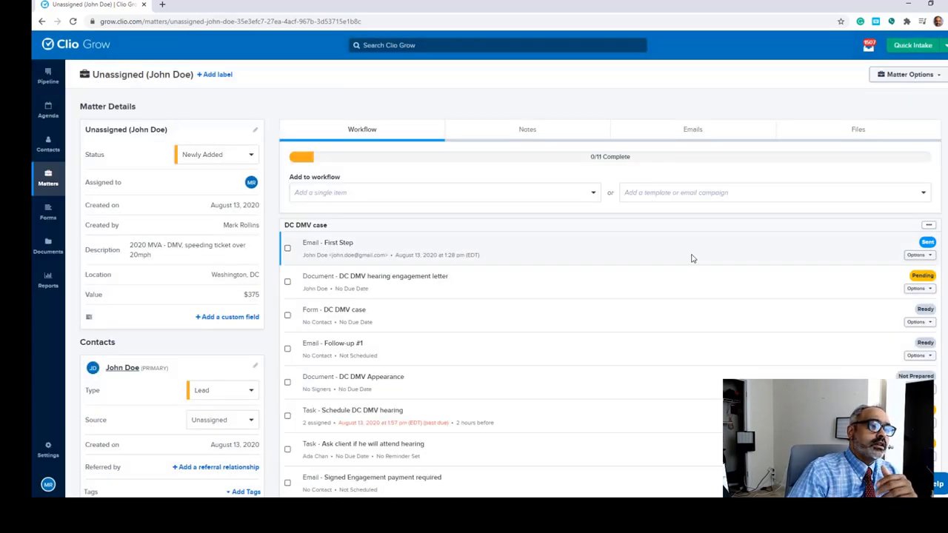
scroll(692, 258, "down", 2)
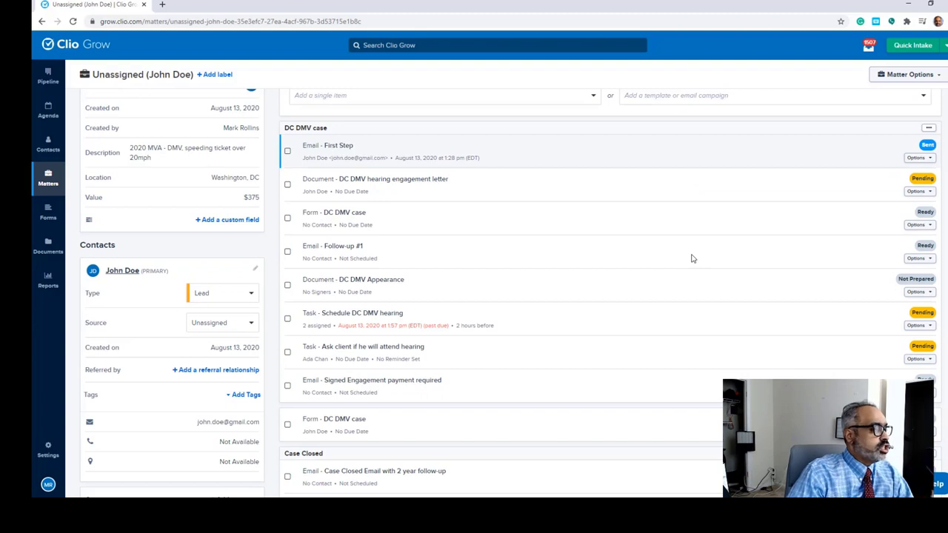
scroll(692, 258, "down", 1)
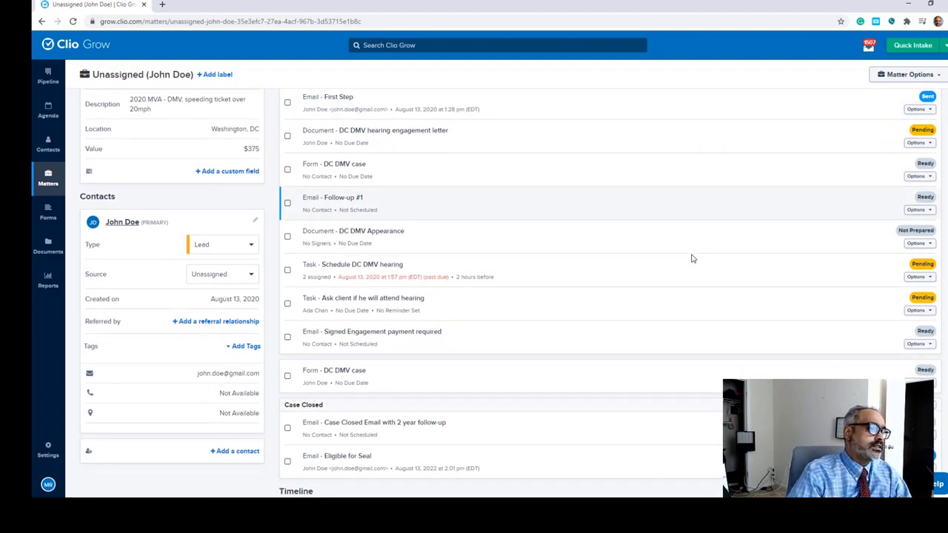
scroll(693, 258, "up", 3)
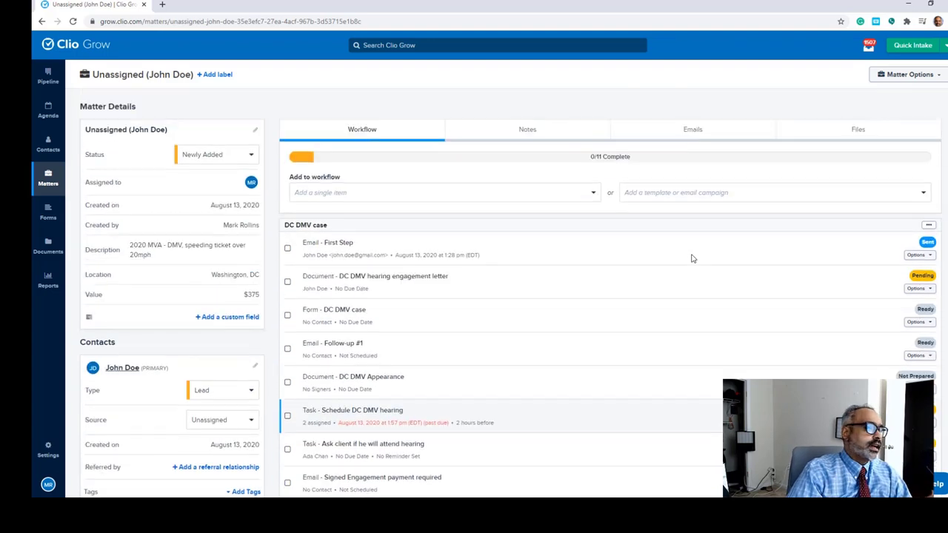